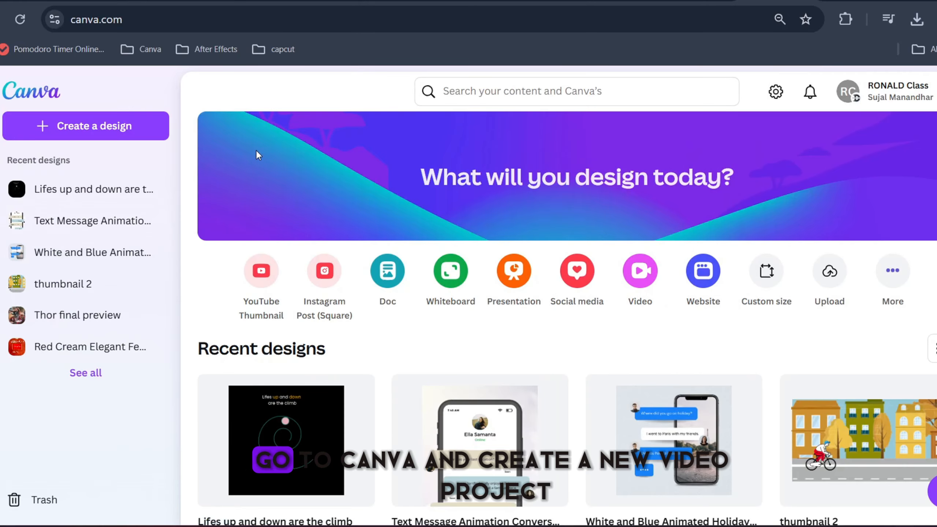
Create a new blank design of the Video type
click(103, 136)
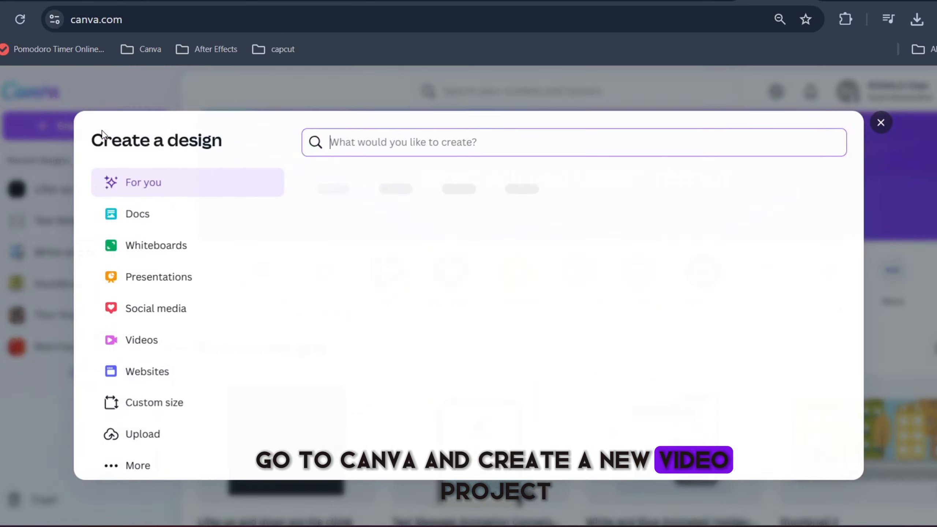
text(video)
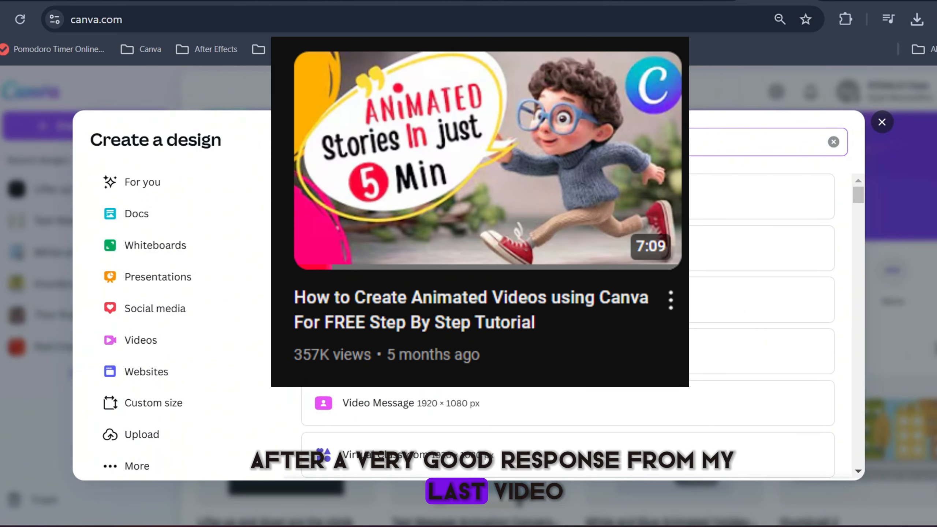
click(398, 196)
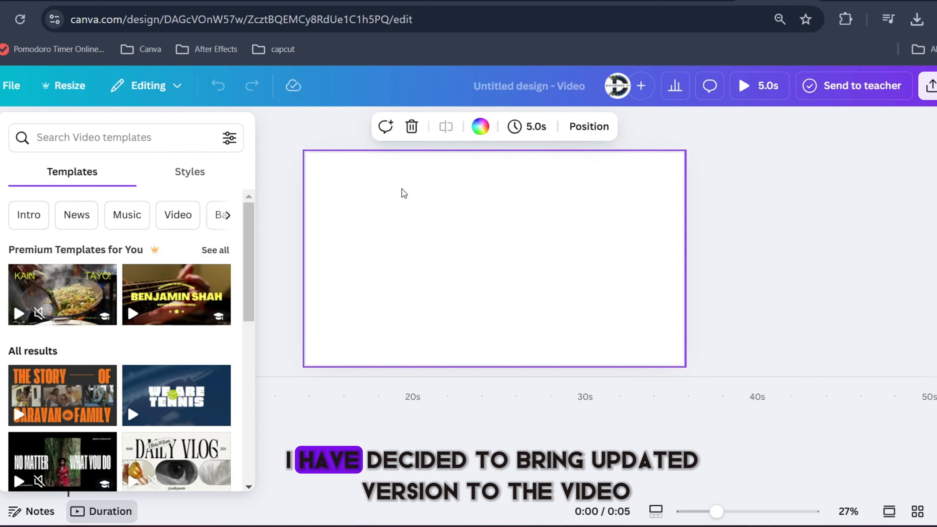
click(273, 208)
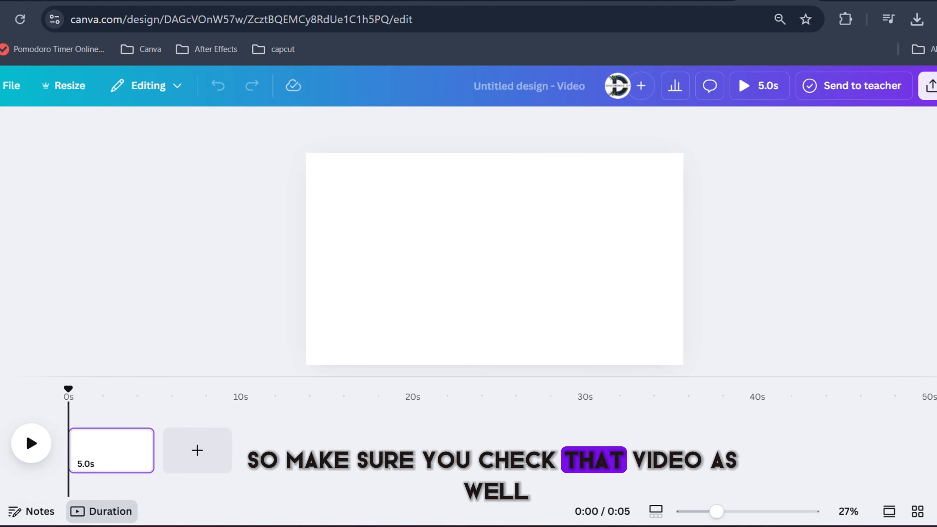
Search the elements library for street and limit the results to graphics
click(25, 184)
click(39, 132)
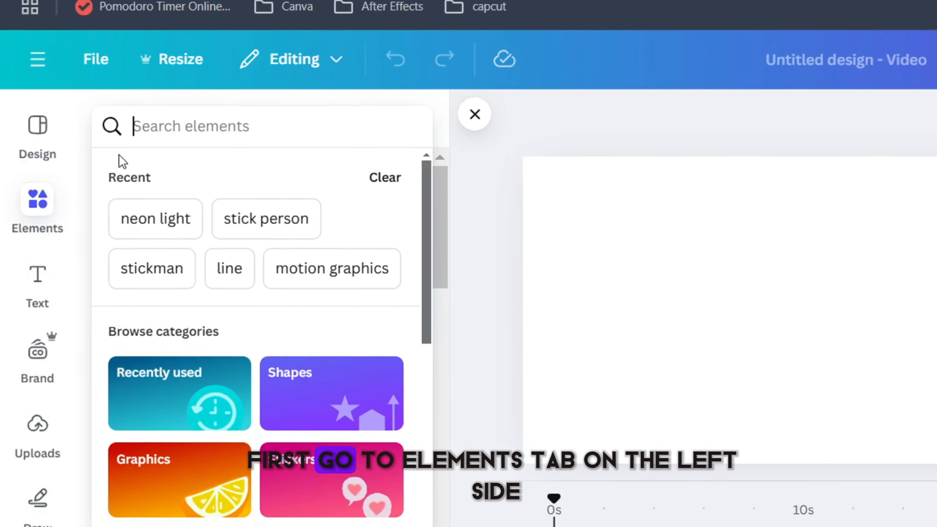
text(stree)
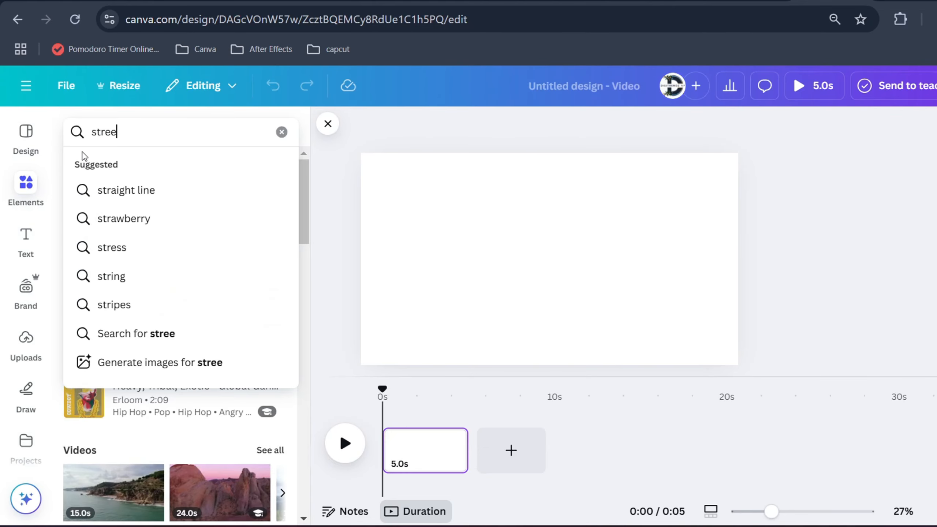
text(t)
key(Return)
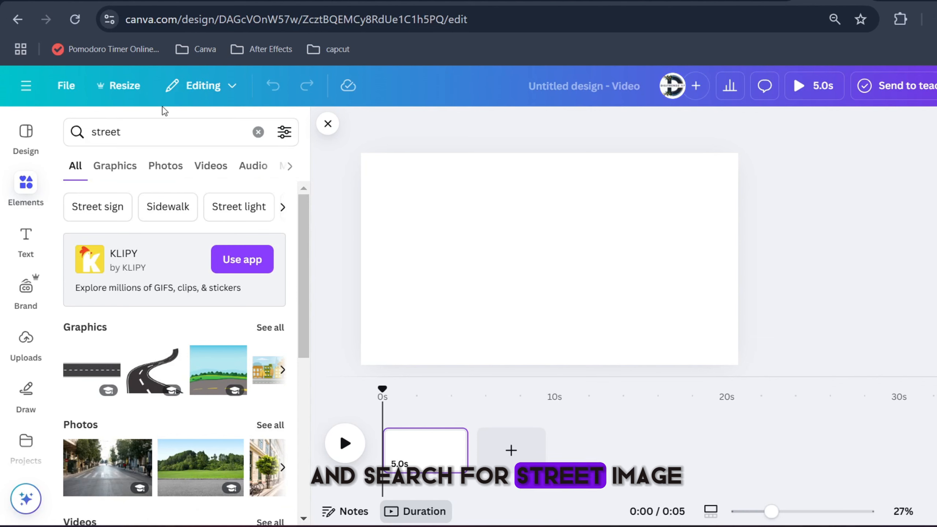
click(122, 178)
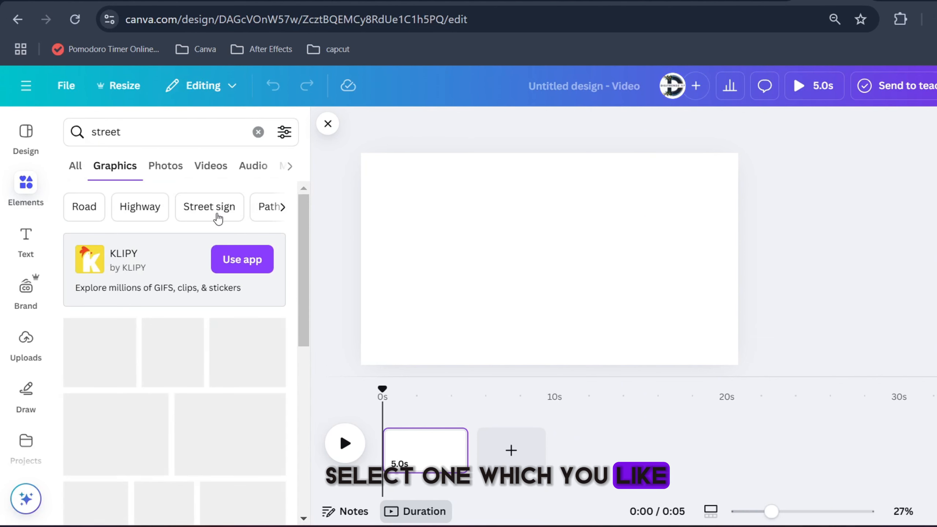
Add the city road graphic with skyscrapers and red-roofed houses, and enlarge it to cover the whole page
scroll(269, 236, down, 5)
scroll(268, 240, down, 5)
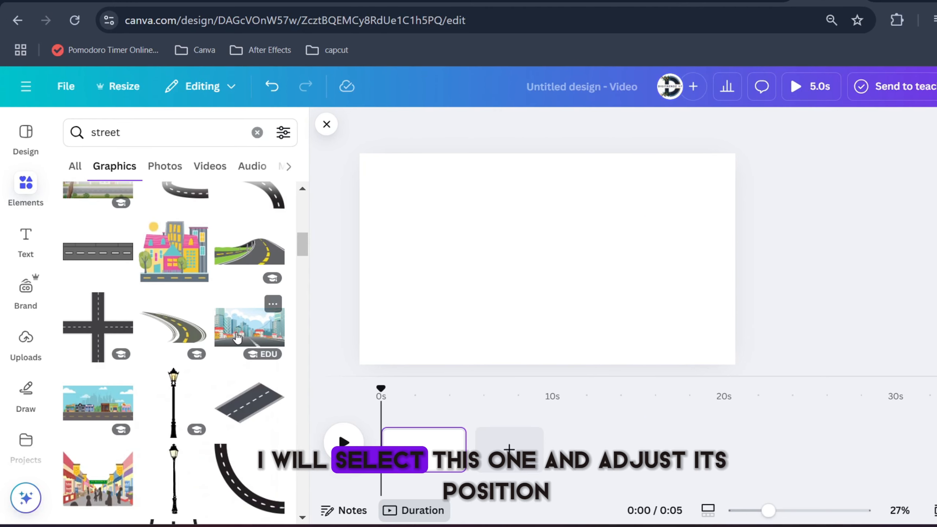
click(236, 334)
drag(519, 318, 483, 298)
drag(663, 323, 729, 392)
Search the graphics for person and filter the results to animated ones
double_click(143, 127)
text(pe)
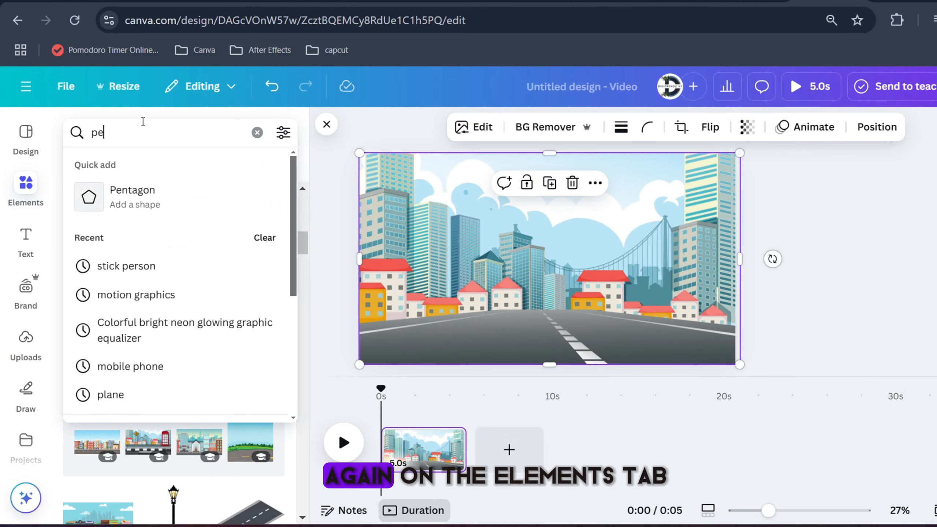
text(rson)
key(Return)
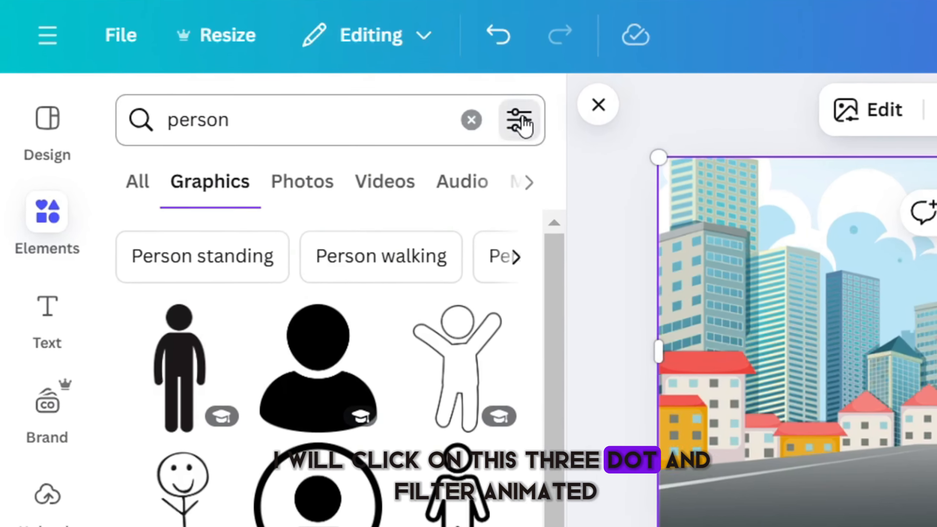
click(459, 122)
scroll(331, 389, down, 5)
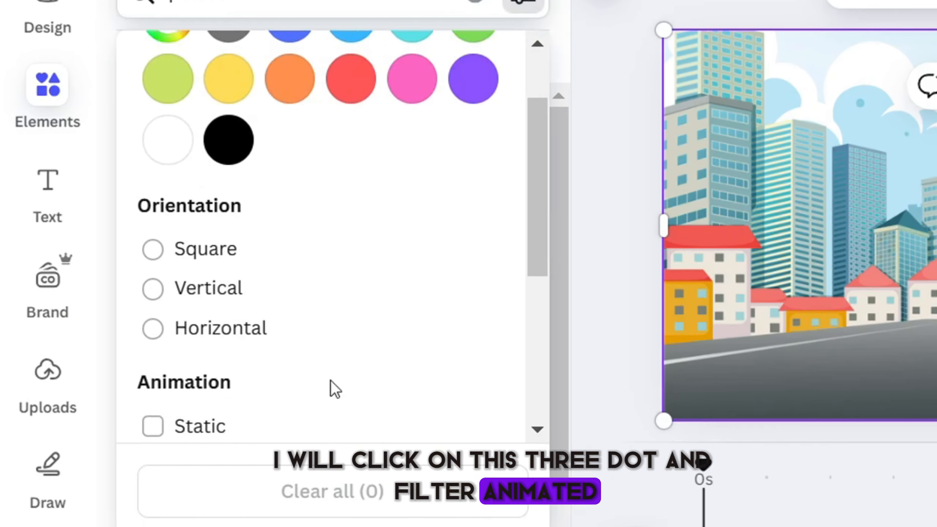
click(161, 397)
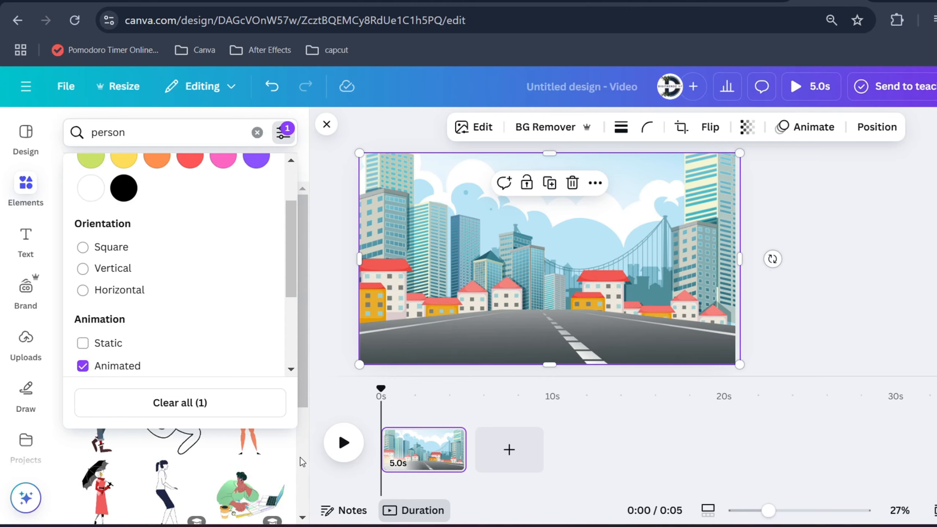
click(300, 459)
Add the walking lady with the black umbrella, shrink her, and place her at the left end of the street
scroll(254, 421, down, 4)
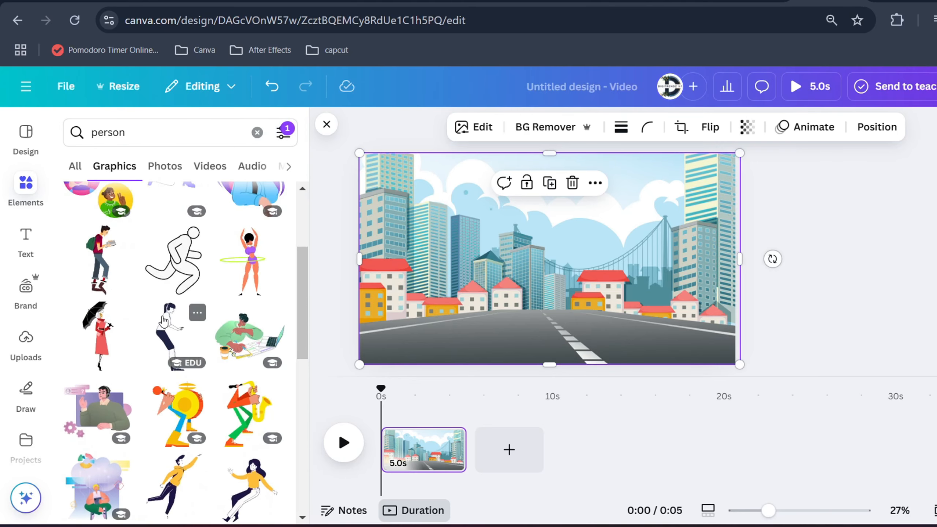
click(87, 338)
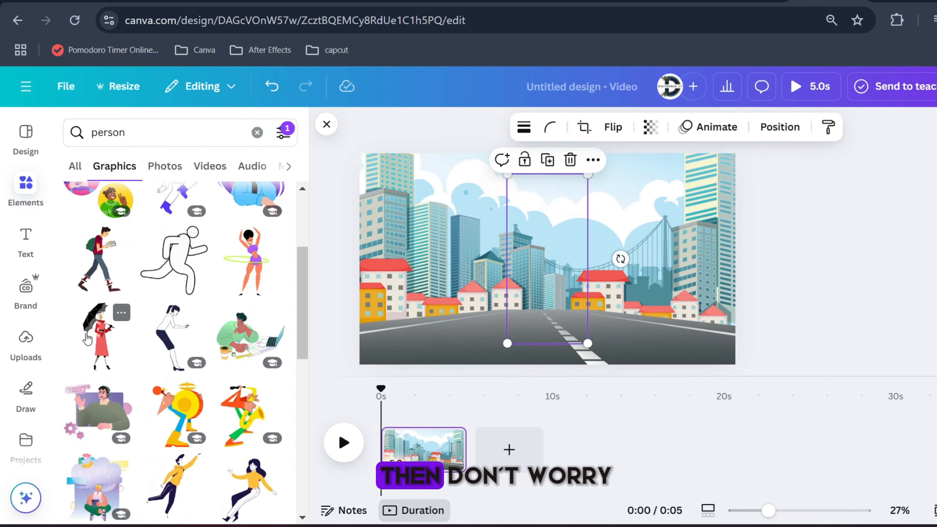
drag(582, 219, 470, 238)
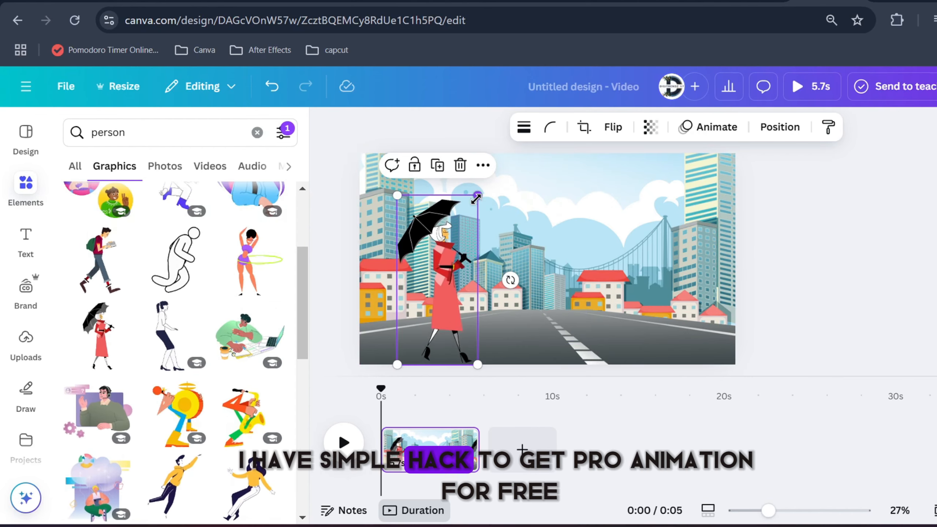
drag(478, 195, 389, 274)
drag(412, 320, 405, 299)
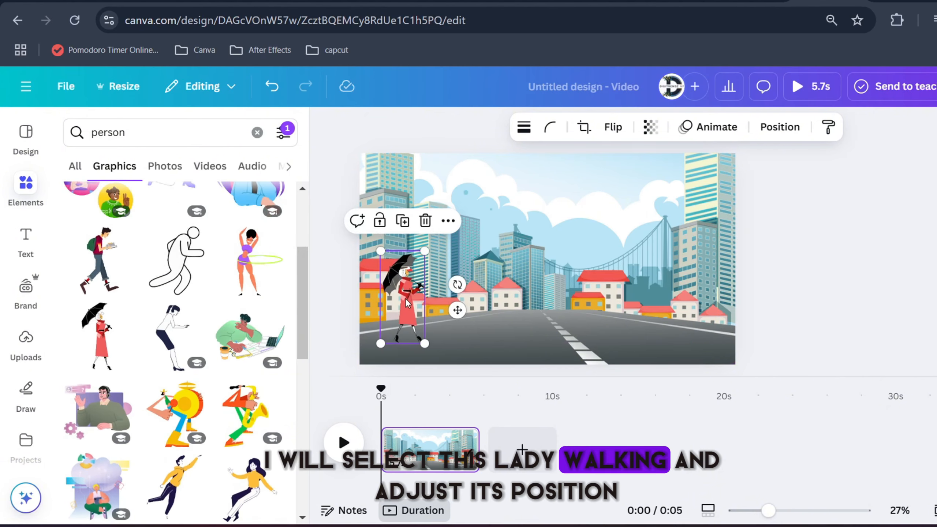
Create a custom animation moving the lady straight across the street from left to right, with the Steady movement style
click(715, 127)
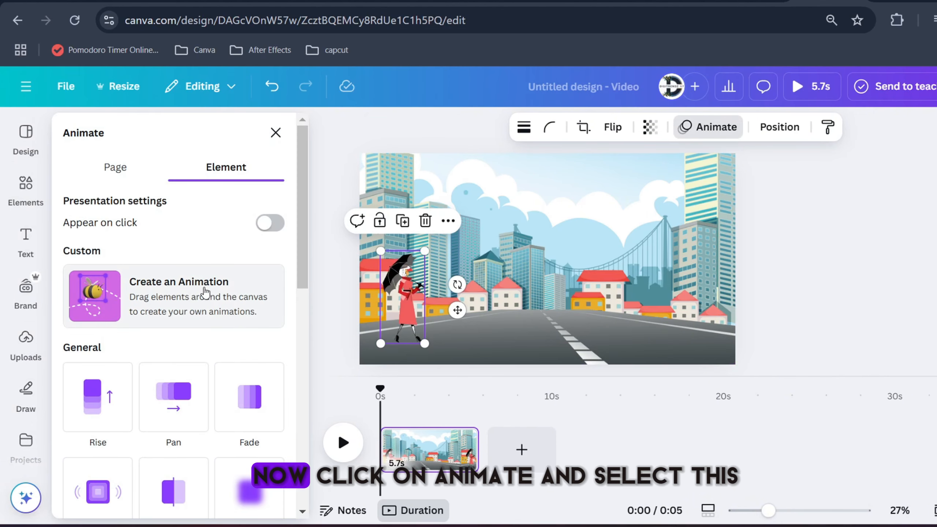
click(189, 296)
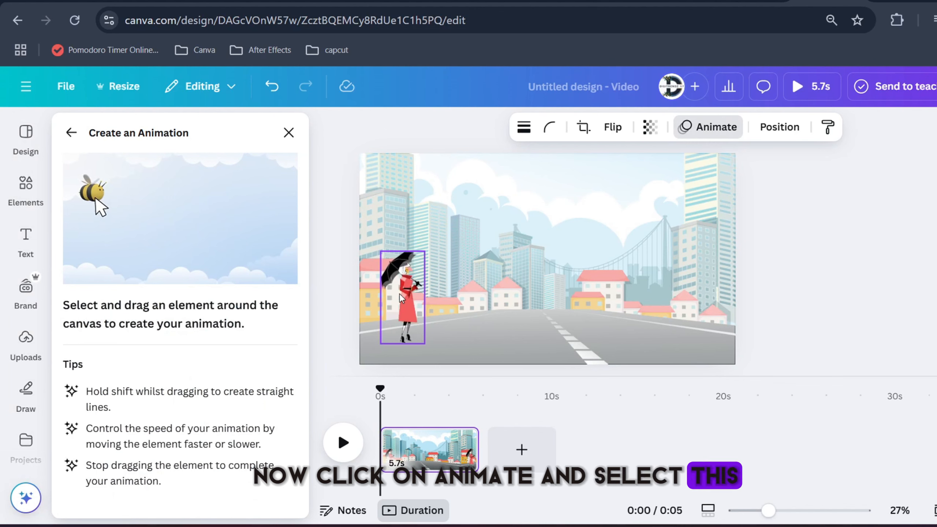
drag(402, 299, 616, 298)
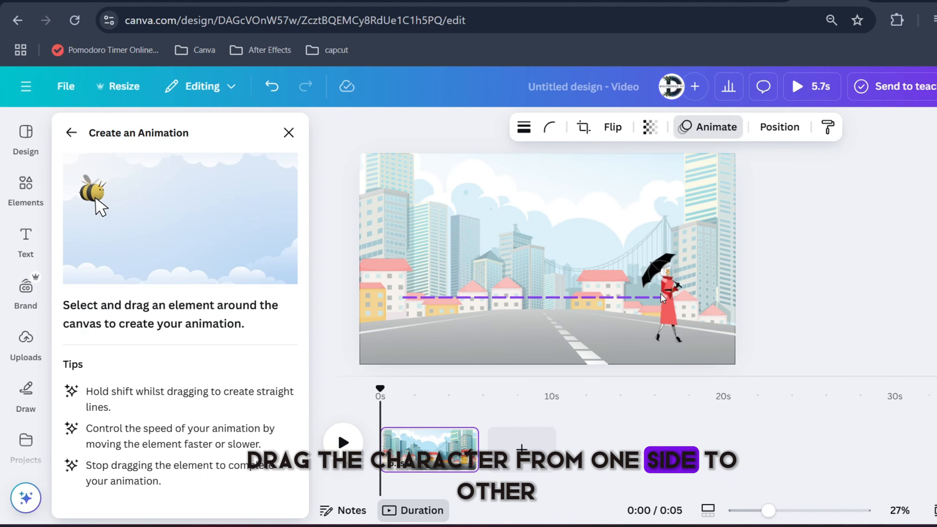
drag(705, 297, 712, 298)
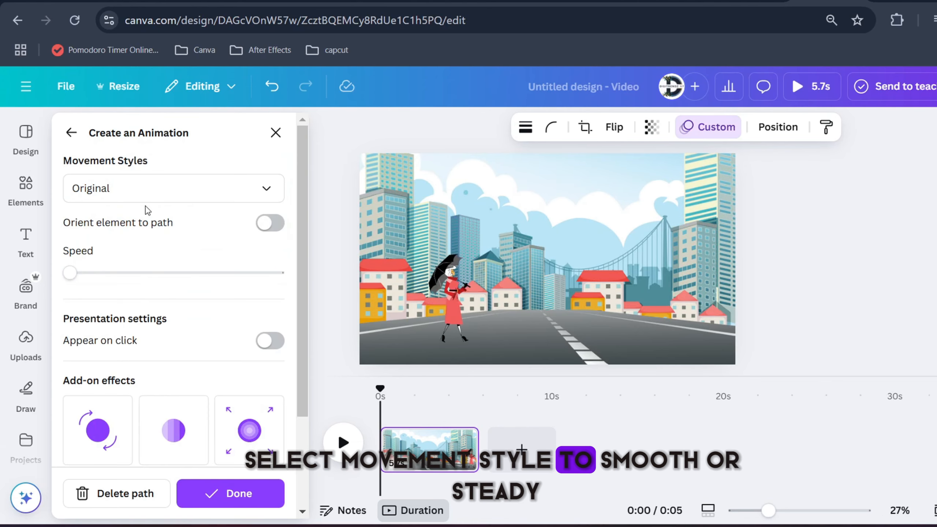
click(144, 191)
click(130, 287)
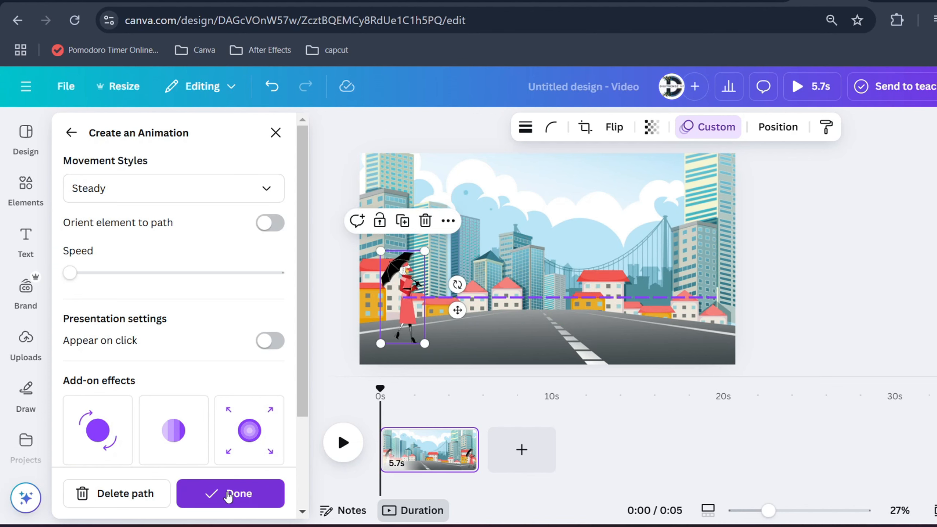
click(229, 494)
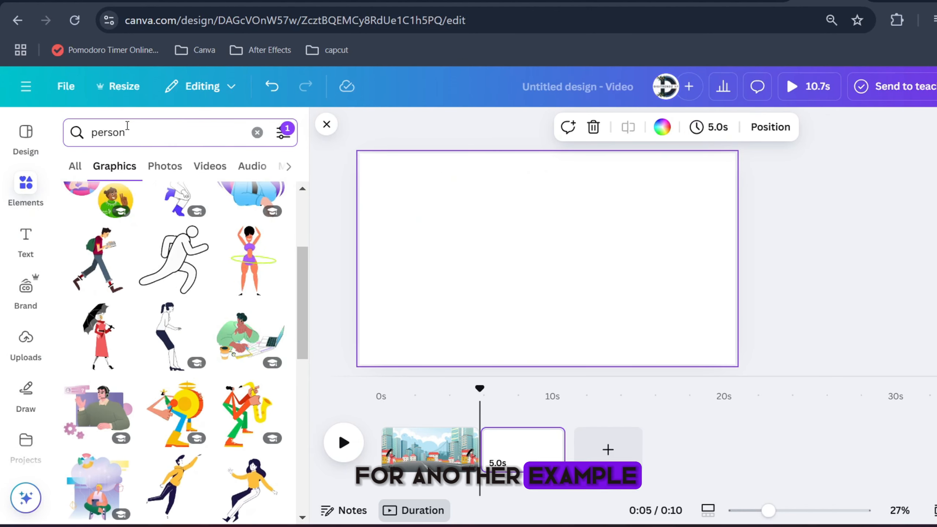
Search the graphics for office and add the animated three-person whiteboard team to the blank second page
double_click(127, 126)
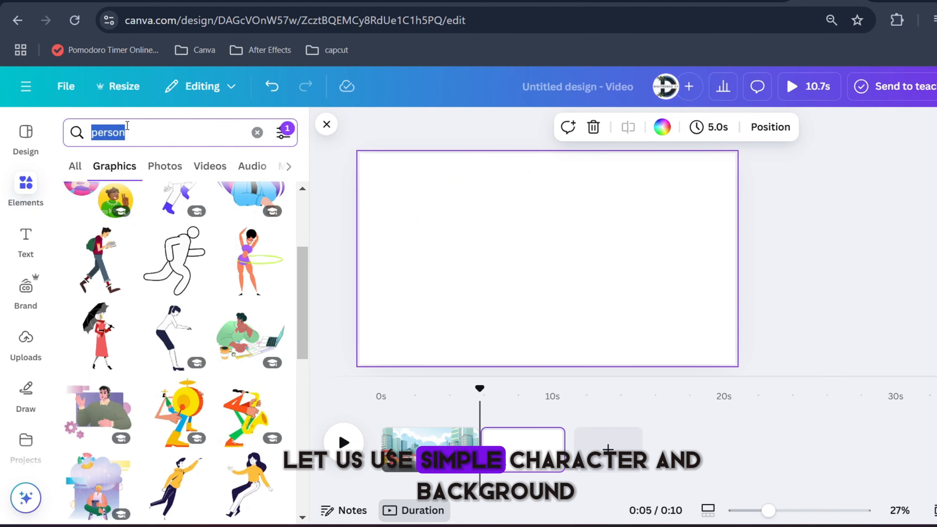
text(office)
key(Return)
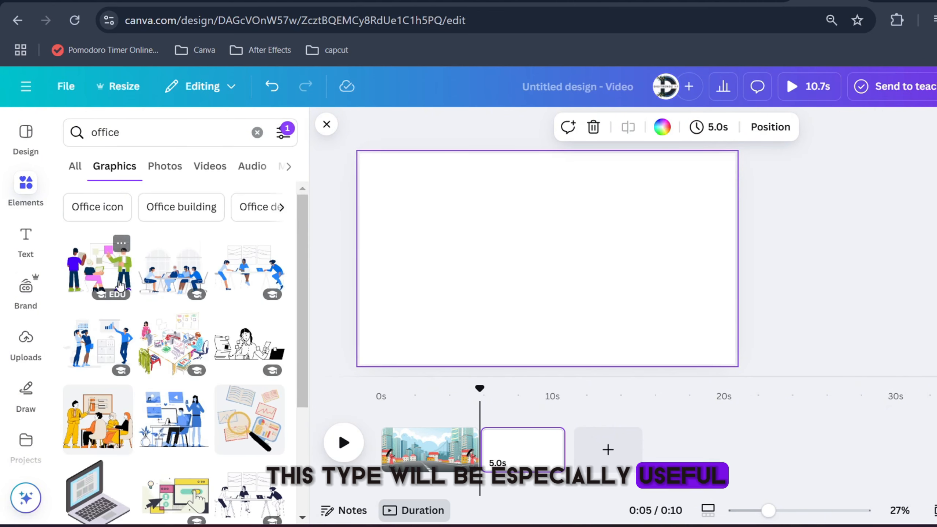
click(91, 269)
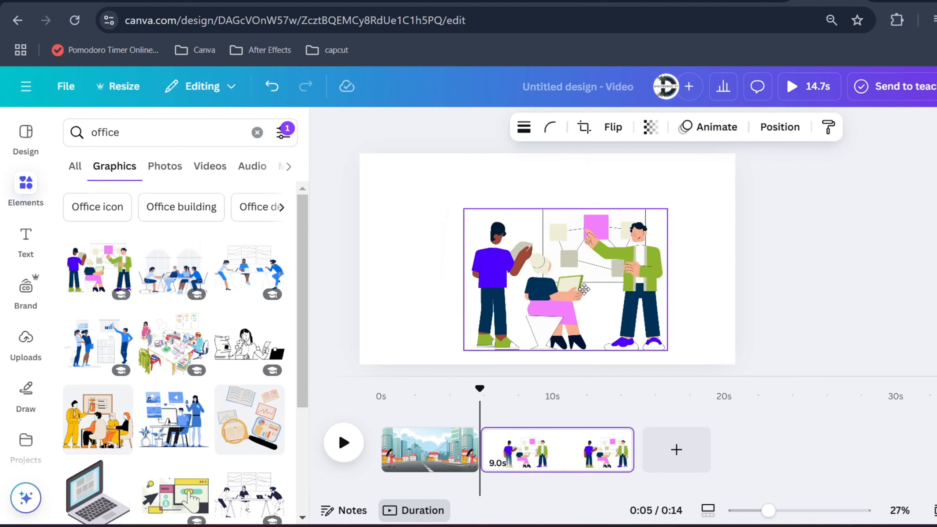
Search for office background, add the light blue office graphic, and enlarge it to cover the second page
click(121, 134)
text(b)
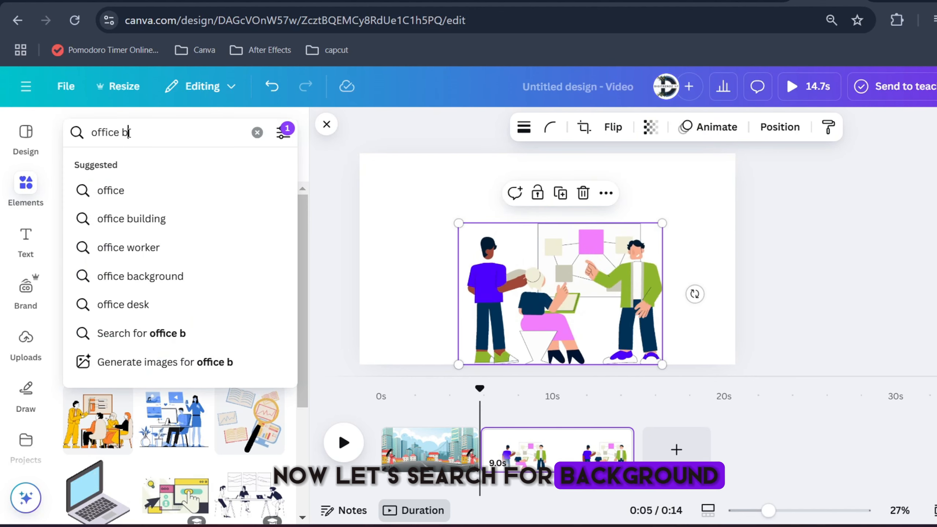
text(ackground)
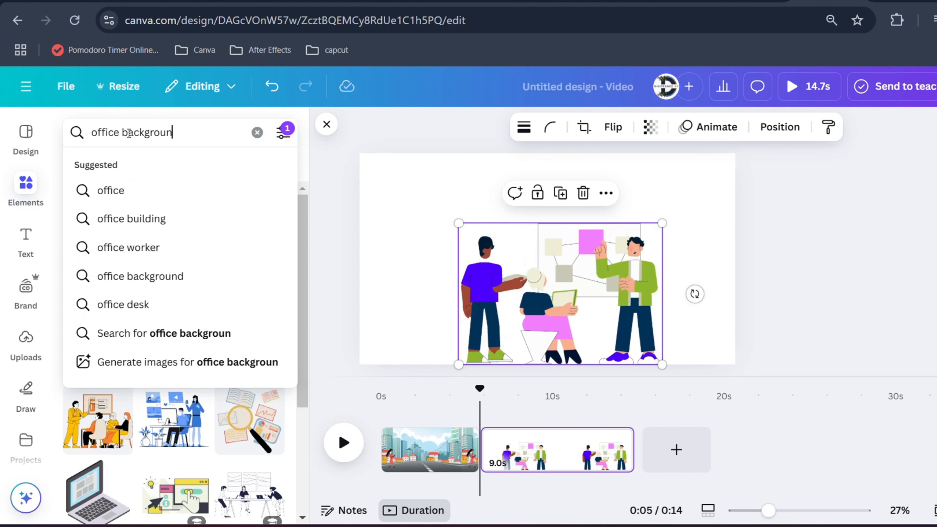
key(Return)
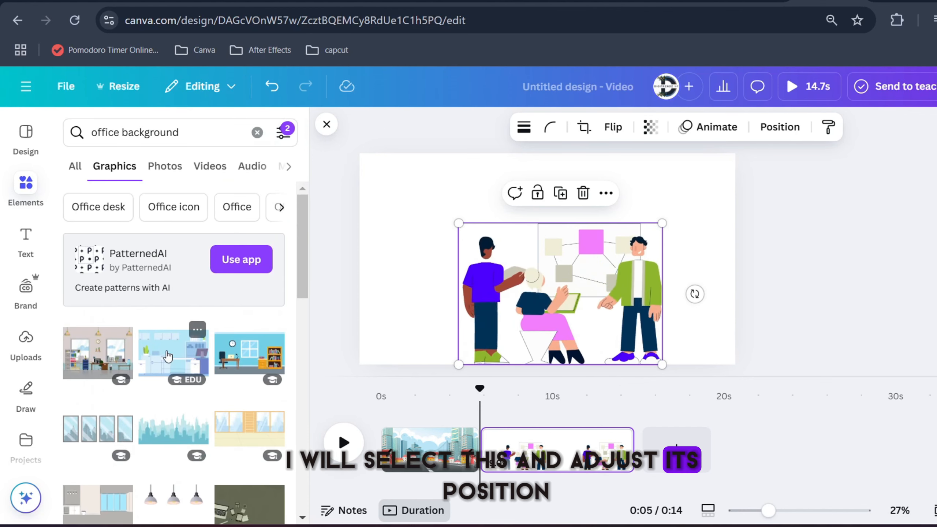
click(165, 357)
drag(534, 256, 413, 192)
drag(492, 250, 736, 364)
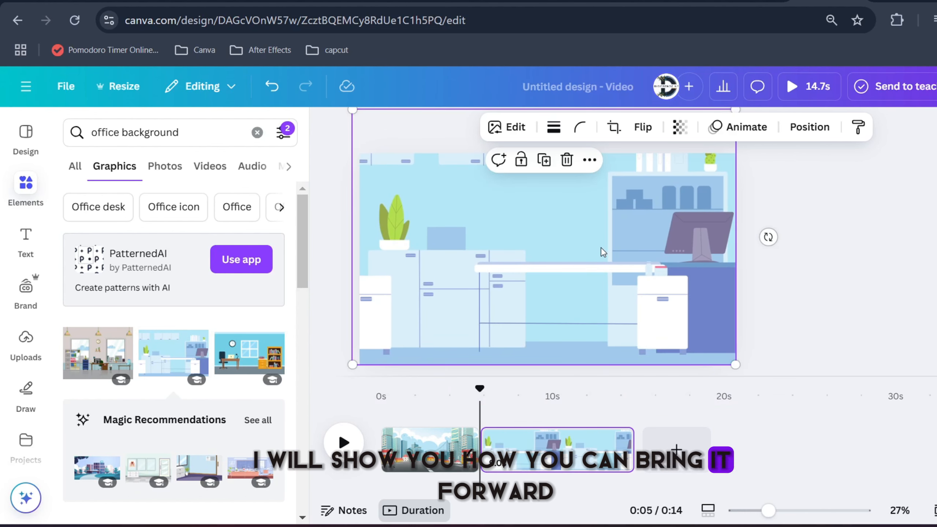
Show the second page's layers and move the team graphic above the office background
right_click(600, 247)
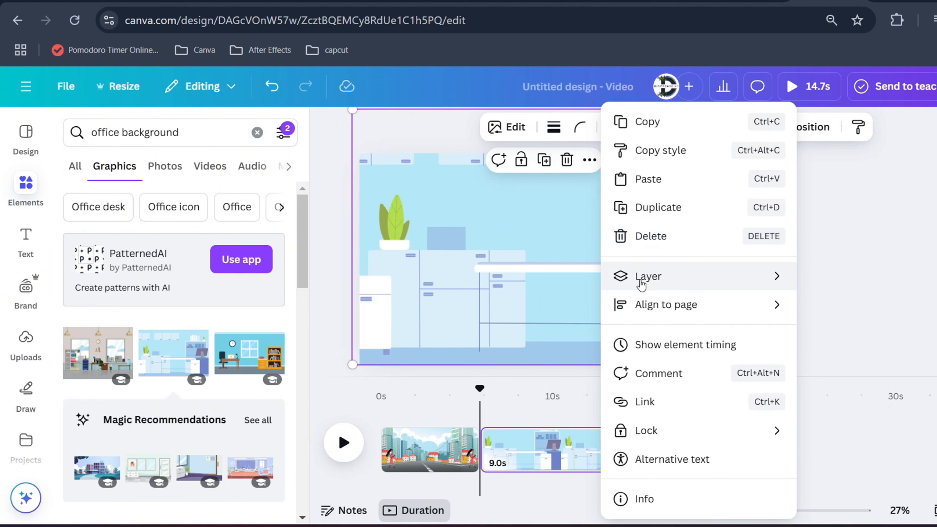
mouse_move(641, 284)
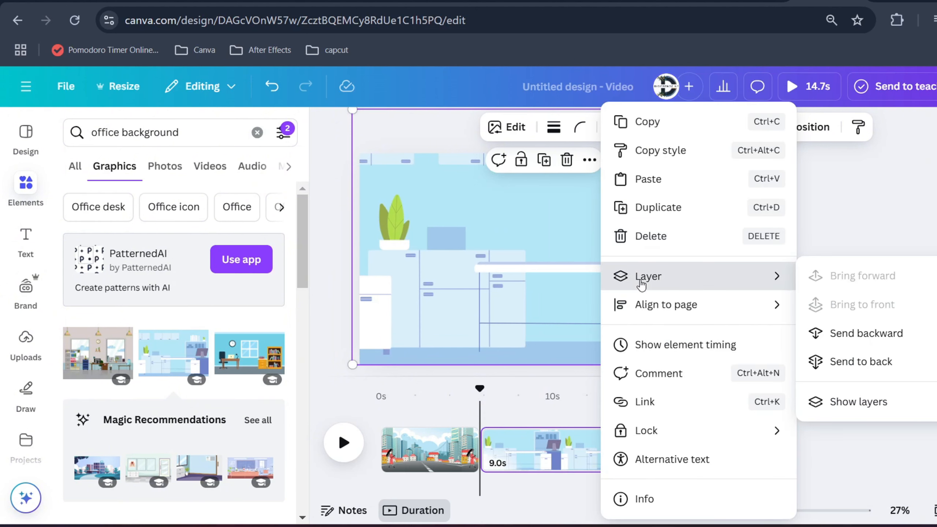
click(859, 401)
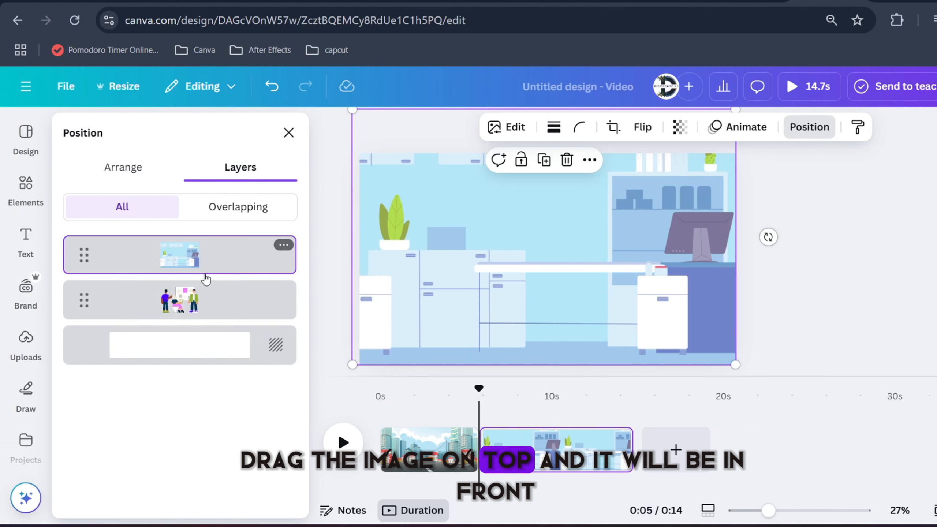
drag(202, 282, 201, 255)
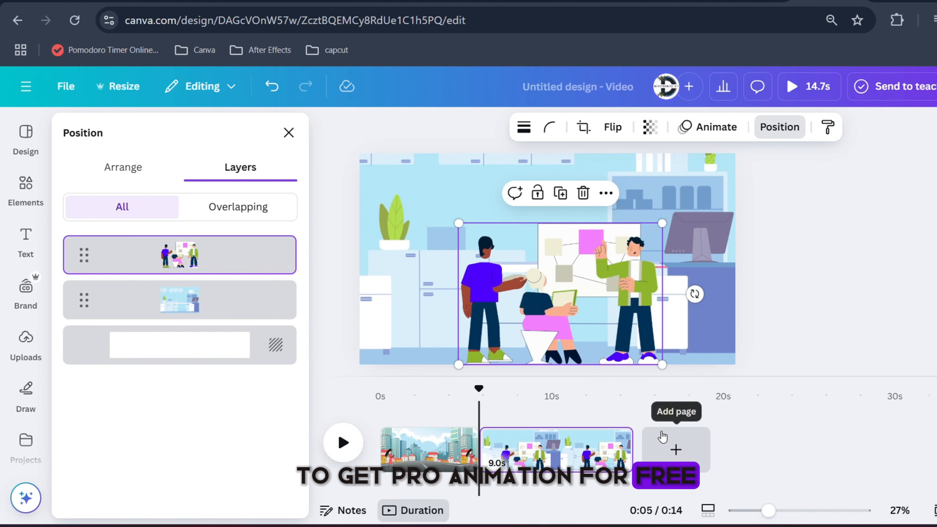
Add a third page to the video and open the LottieFiles app after searching the apps for lottie
click(666, 451)
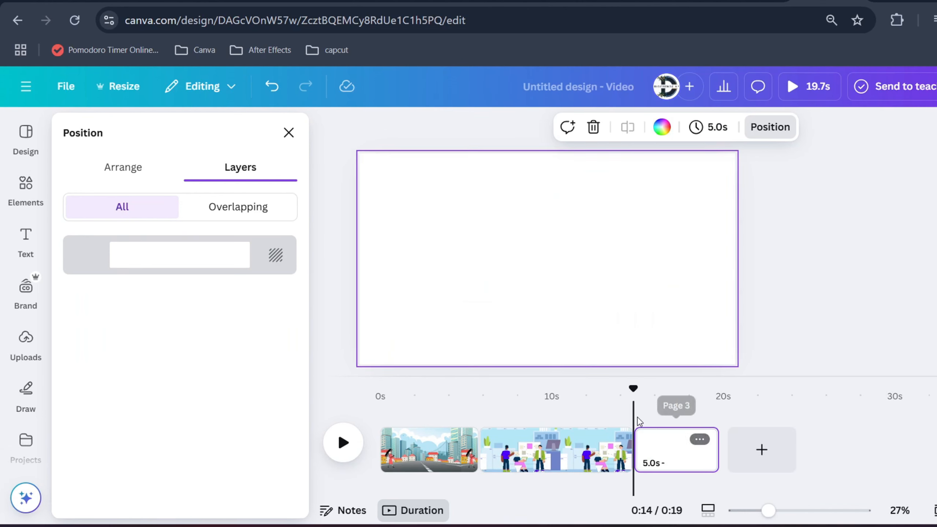
click(25, 195)
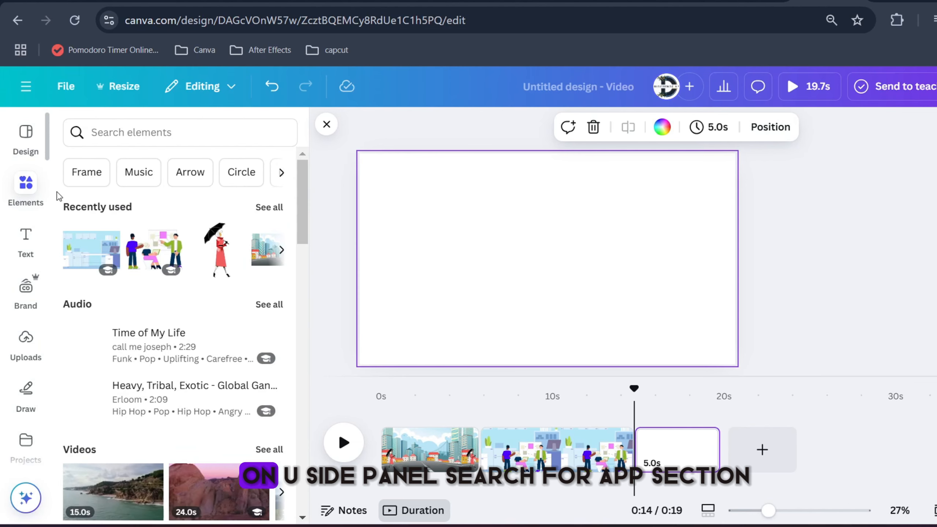
scroll(24, 321, down, 4)
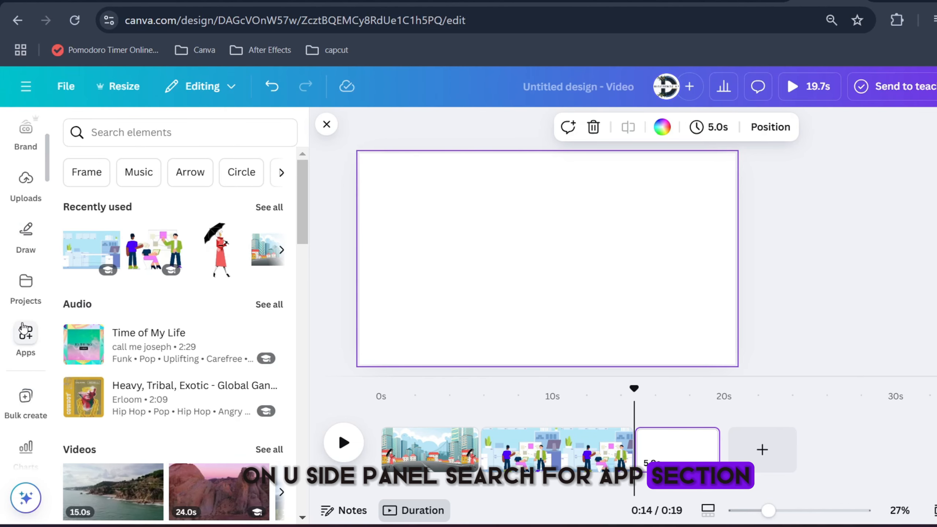
click(23, 328)
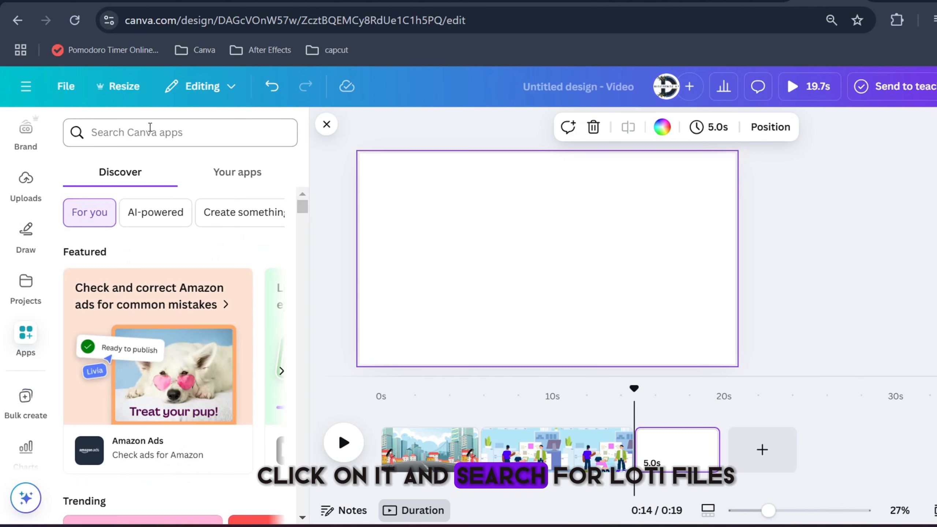
text(lottie)
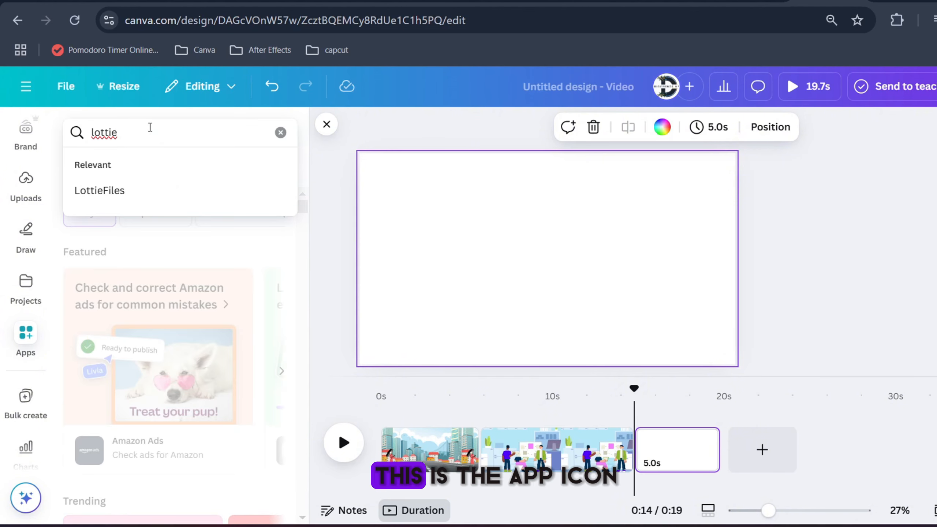
click(111, 190)
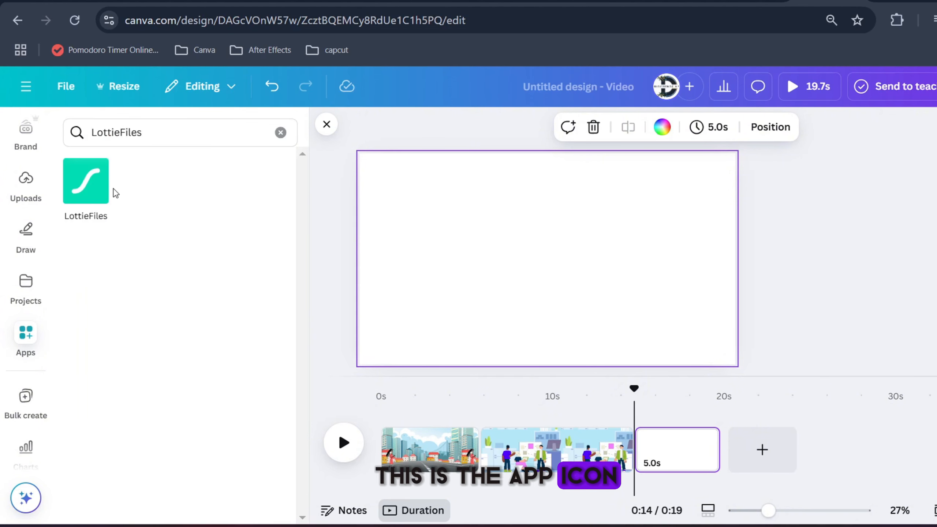
click(87, 185)
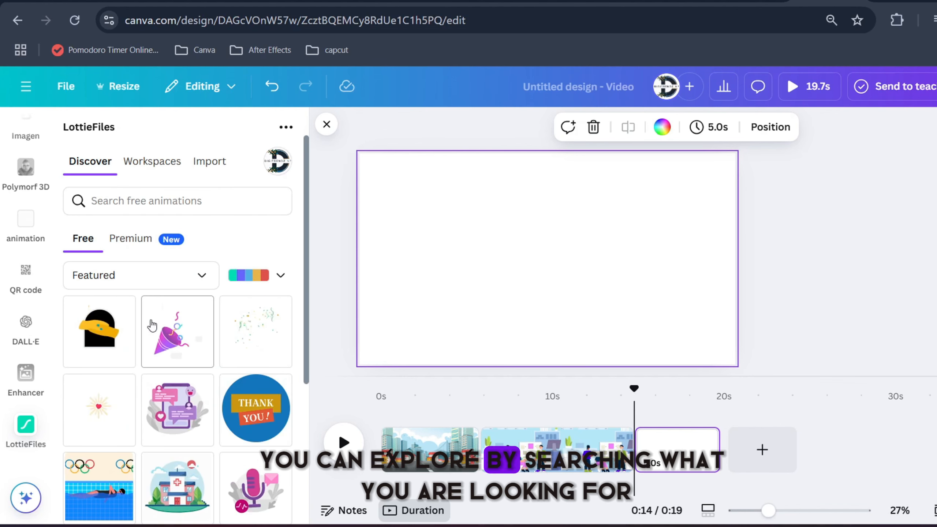
Search LottieFiles' free animations for marketing and add the animated team around a blue browser dashboard to the third page
scroll(177, 333, down, 5)
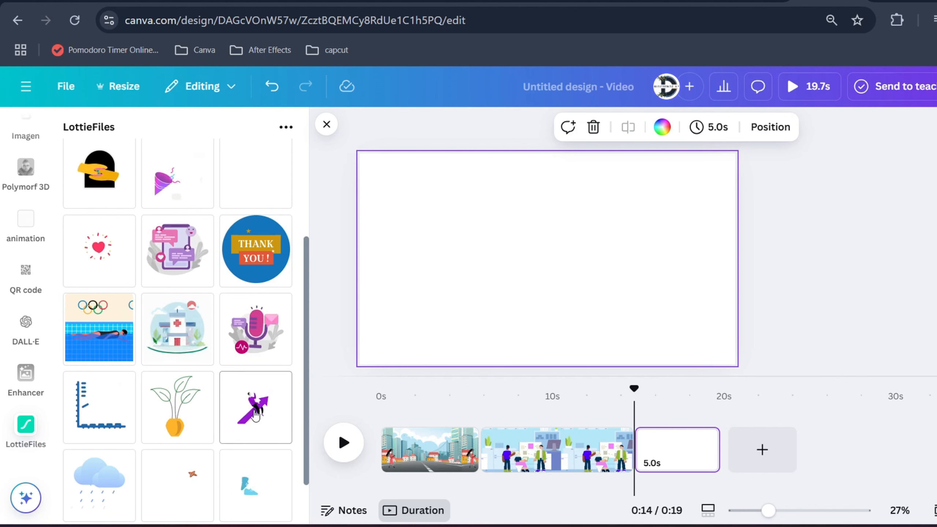
scroll(254, 413, down, 2)
click(264, 480)
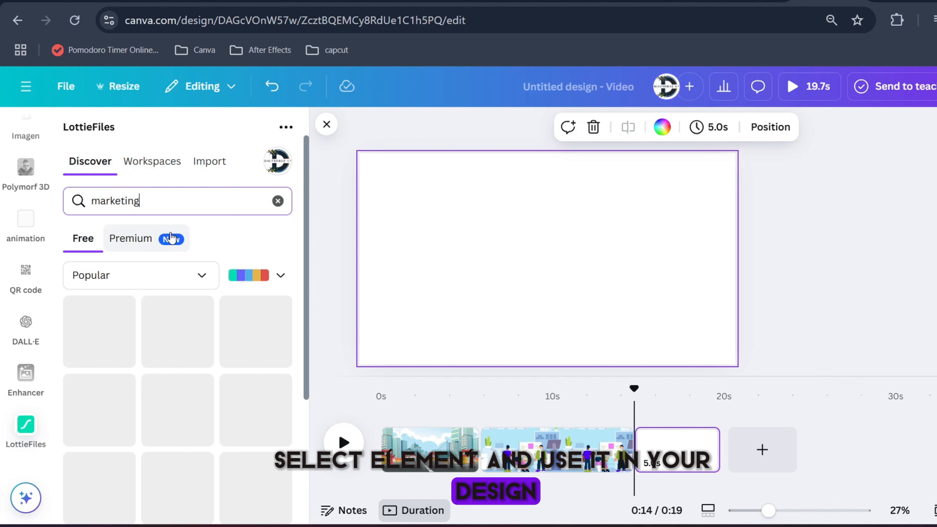
scroll(170, 238, down, 2)
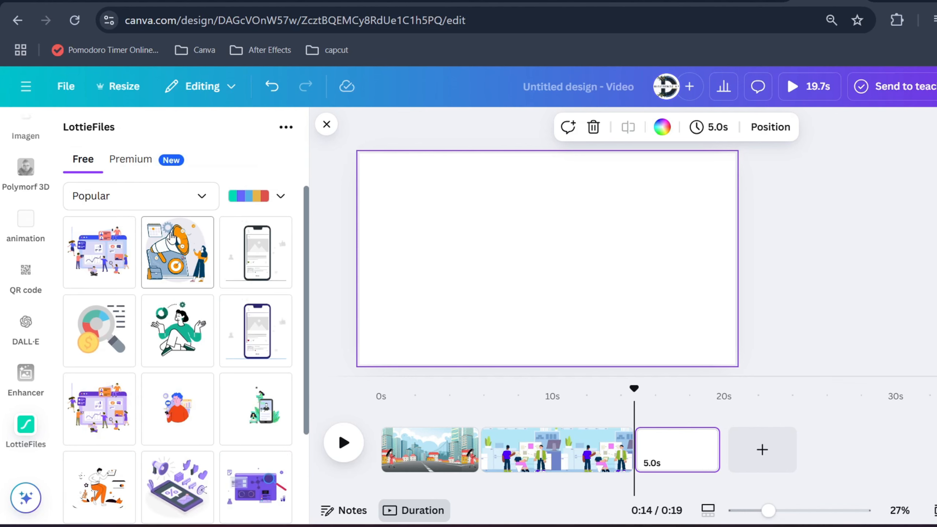
click(109, 262)
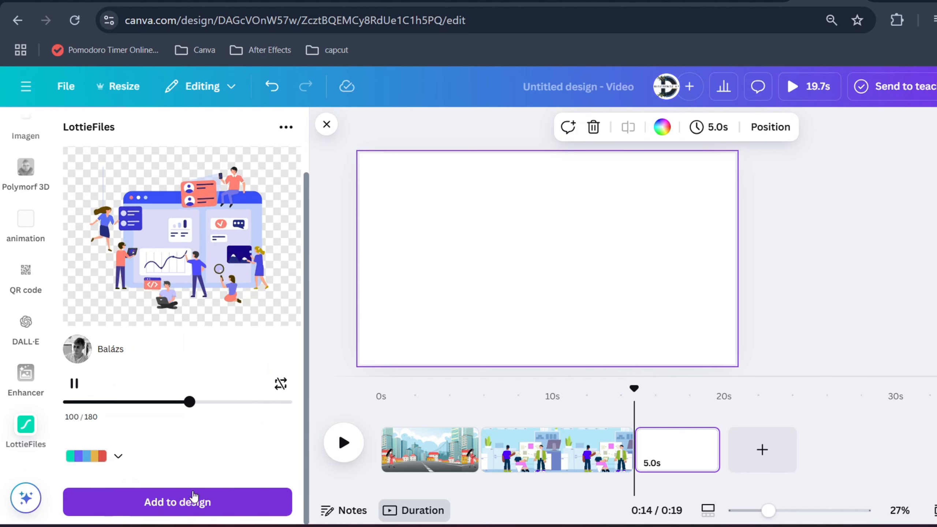
click(199, 500)
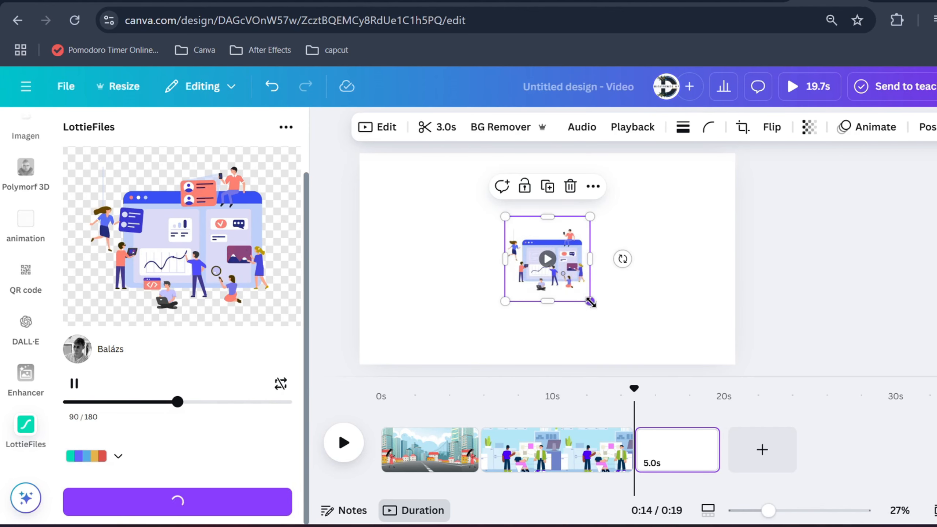
Enlarge the dashboard team animation to fill the third page's height and position it near the page's centre
drag(592, 310, 644, 339)
drag(506, 215, 455, 211)
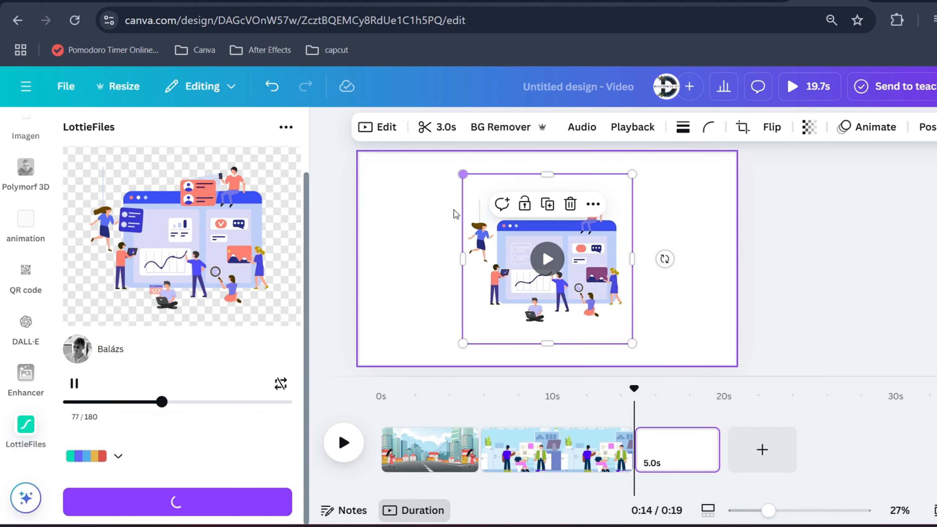
drag(520, 260, 508, 268)
drag(452, 184, 391, 123)
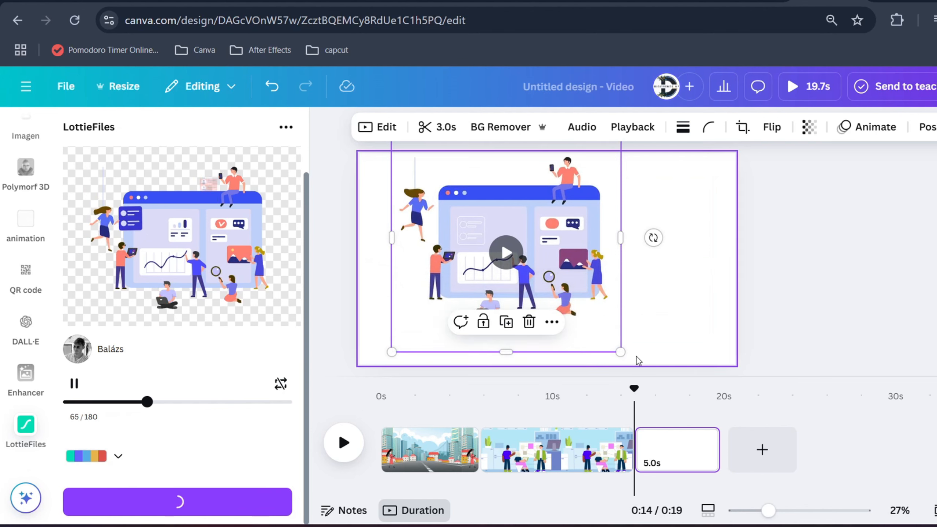
drag(626, 349, 671, 380)
mouse_move(640, 308)
mouse_down()
mouse_move(664, 311)
mouse_move(650, 303)
mouse_up()
click(715, 298)
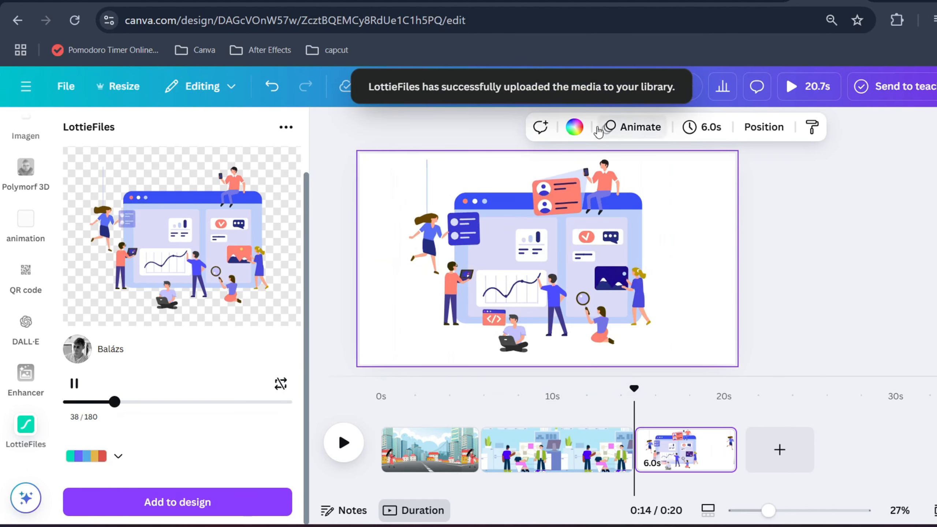
Try several gradients for the third page's background and apply the red-to-orange one
click(574, 127)
scroll(210, 297, down, 10)
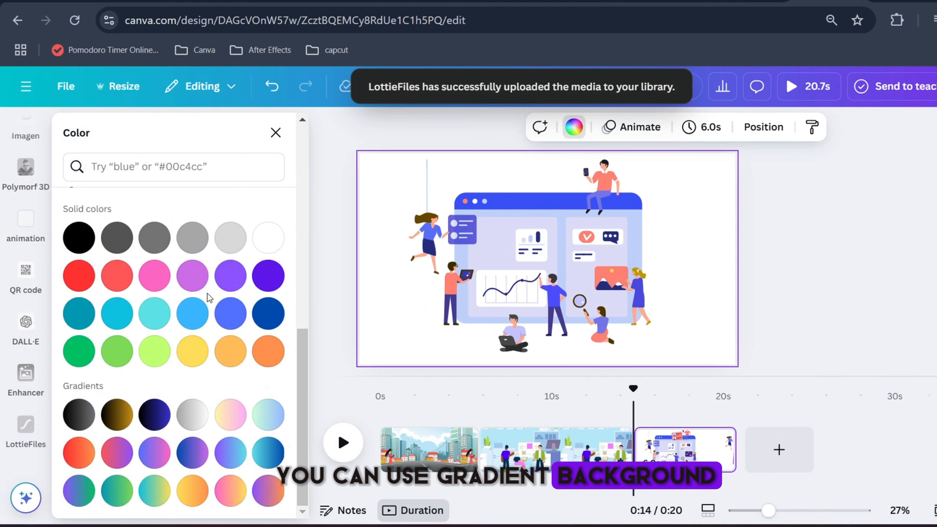
click(243, 449)
click(263, 451)
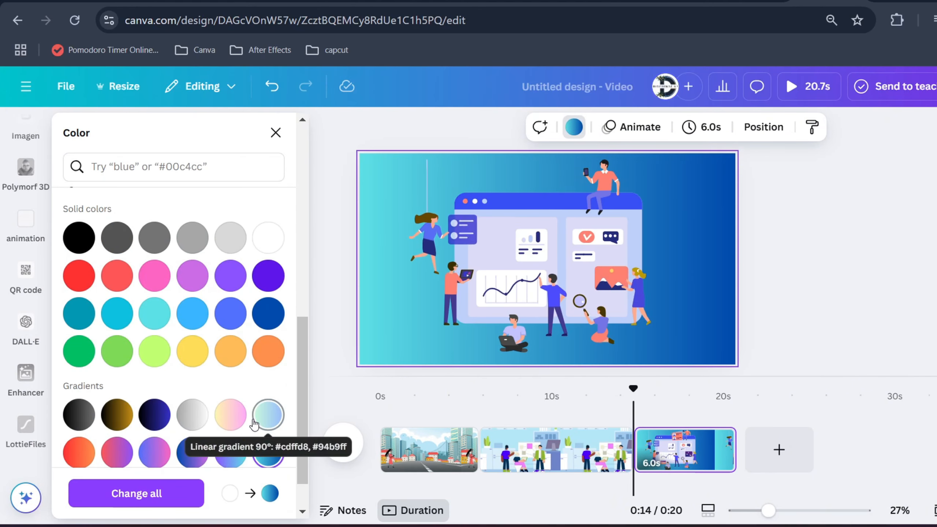
click(154, 413)
scroll(155, 406, down, 2)
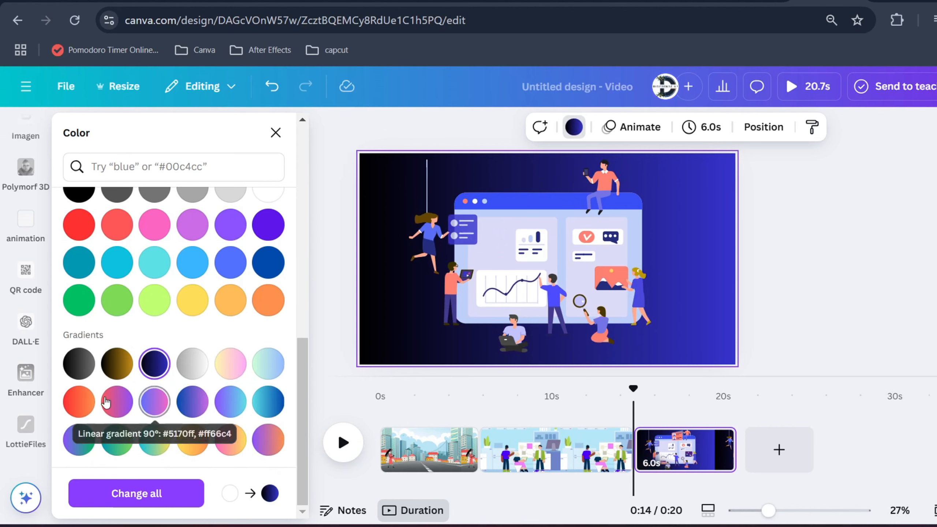
click(117, 402)
click(89, 403)
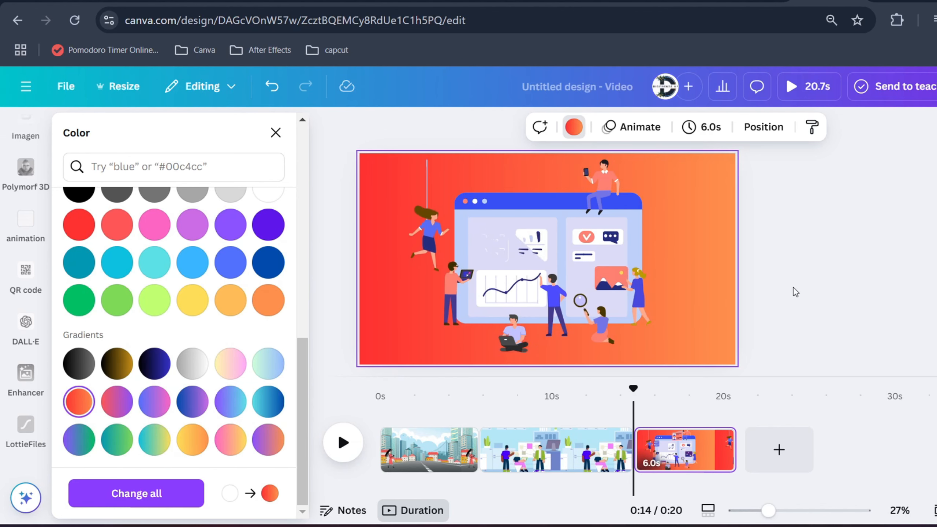
key(Escape)
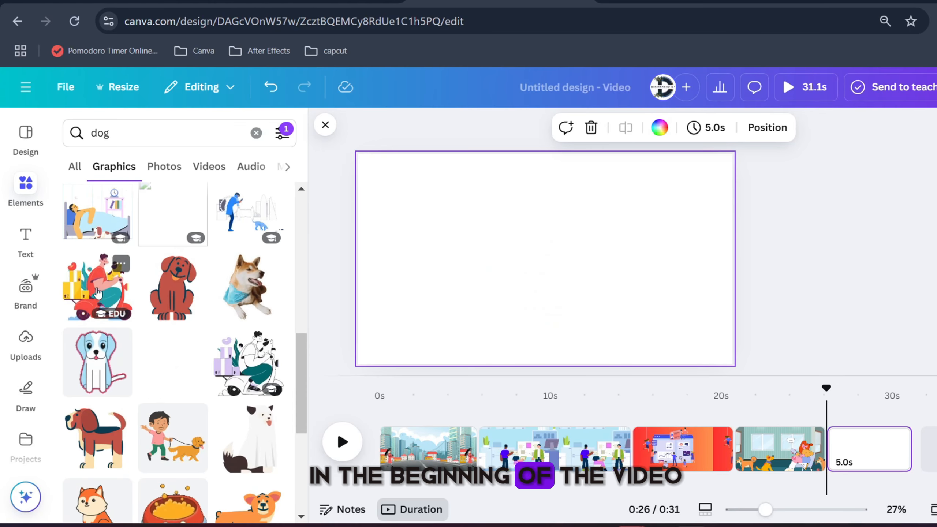
Add the animated scooter rider with the dog to the blank fifth page and shrink it to about half the page height
click(98, 292)
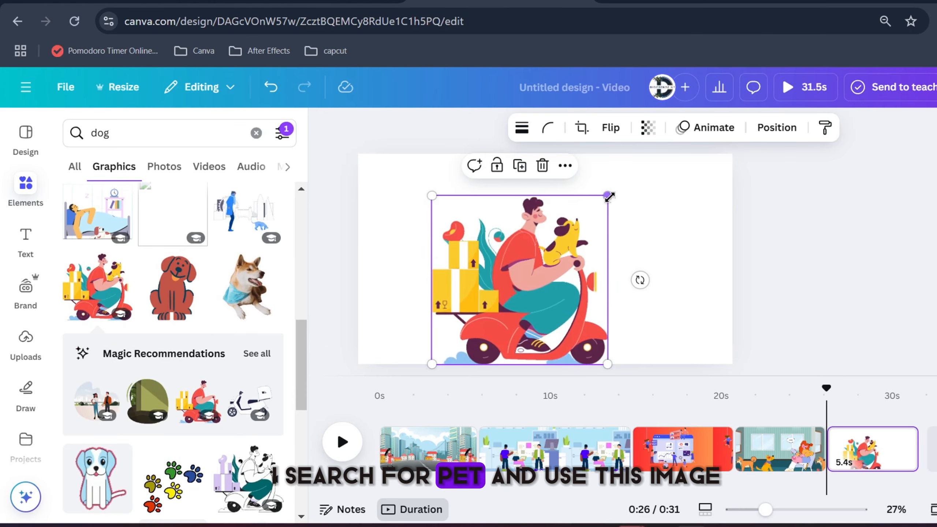
drag(608, 195, 536, 263)
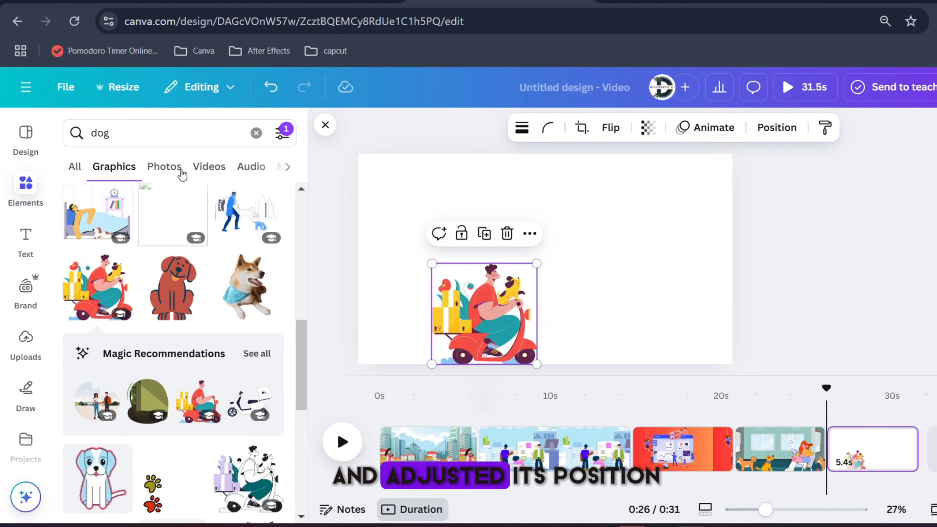
Search the graphics for streets and change the result filters
click(161, 136)
key(BackSpace)
key(BackSpace)
key(BackSpace)
text(streets)
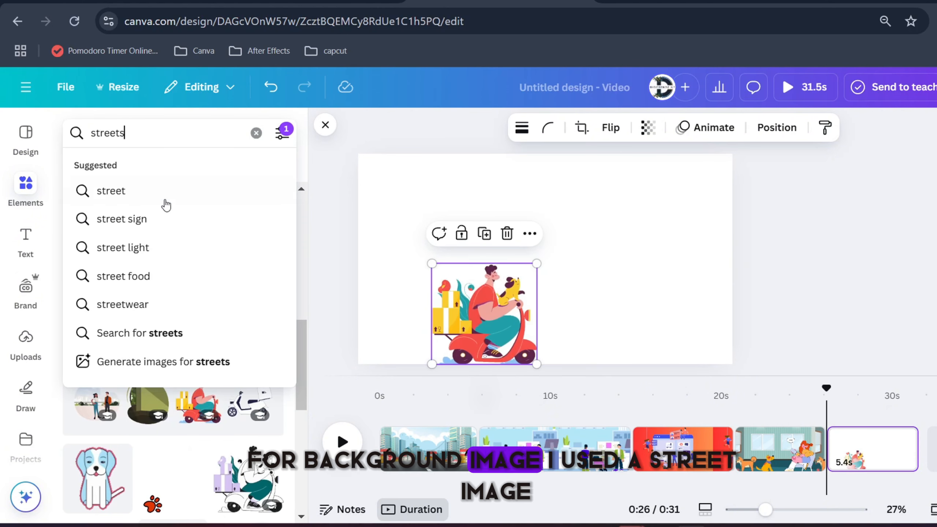
key(Return)
click(282, 132)
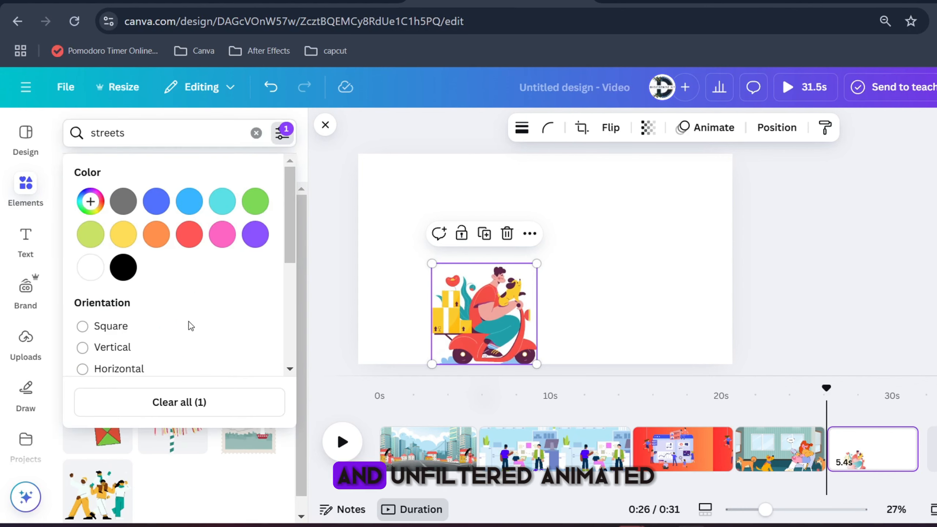
scroll(191, 326, down, 3)
click(83, 341)
click(274, 451)
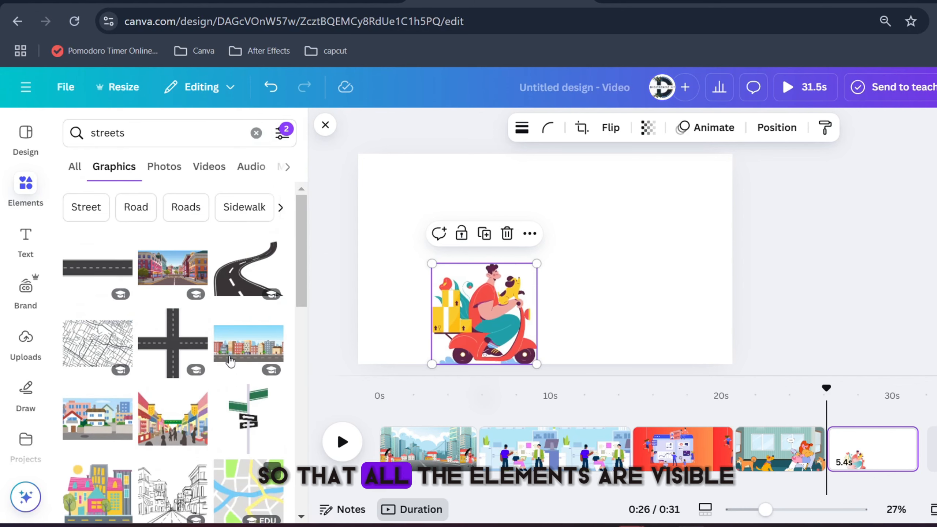
Add the street graphic with the row of colourful buildings and enlarge it to cover the fifth page
click(238, 356)
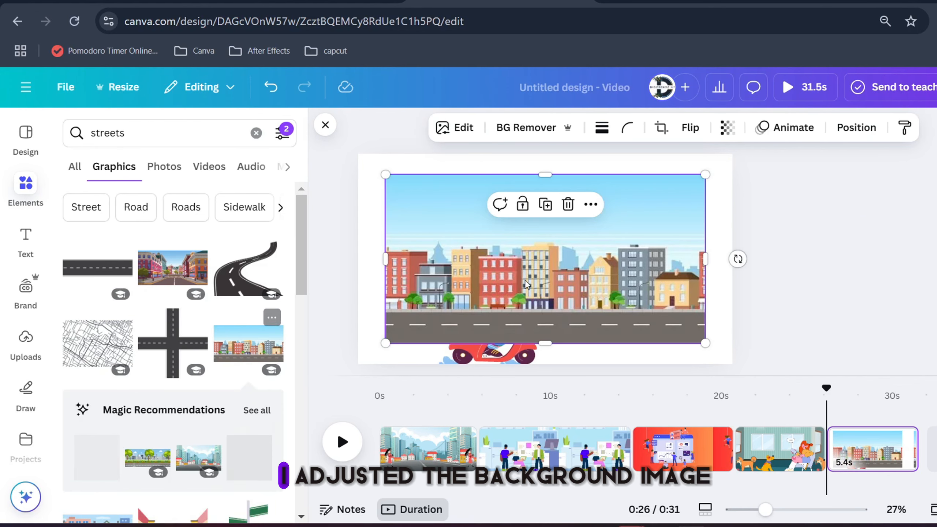
drag(525, 279, 489, 237)
drag(669, 302, 787, 364)
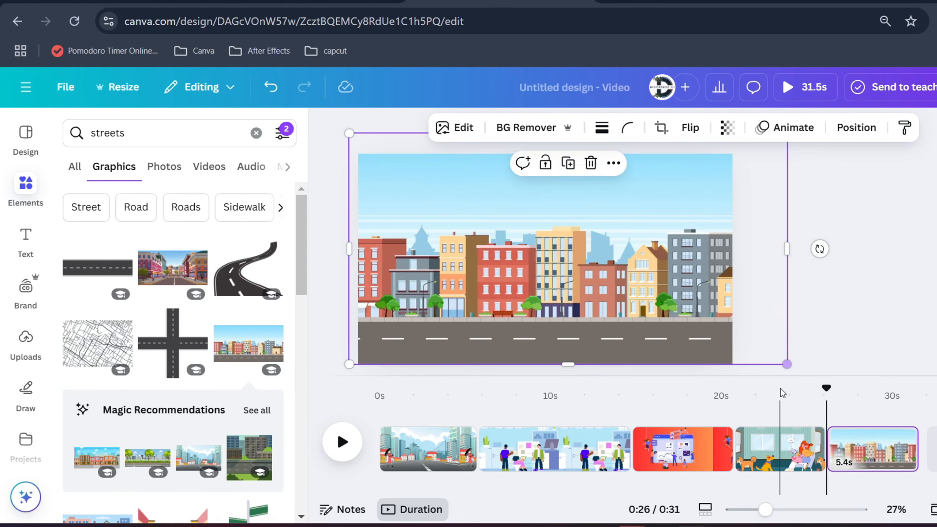
Move the scooter rider's layer above the street background and place the rider, slightly smaller, at the left end of the road
right_click(595, 250)
mouse_move(708, 251)
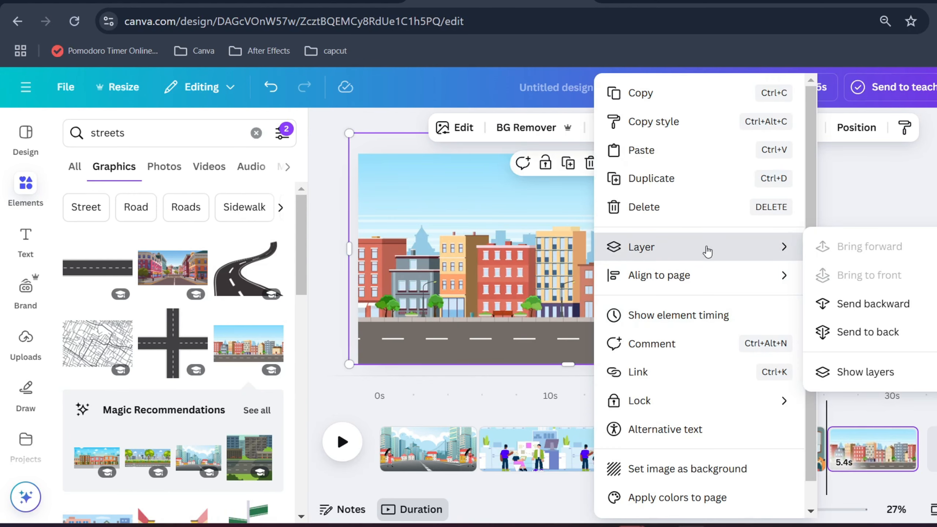
click(864, 371)
drag(136, 314, 155, 254)
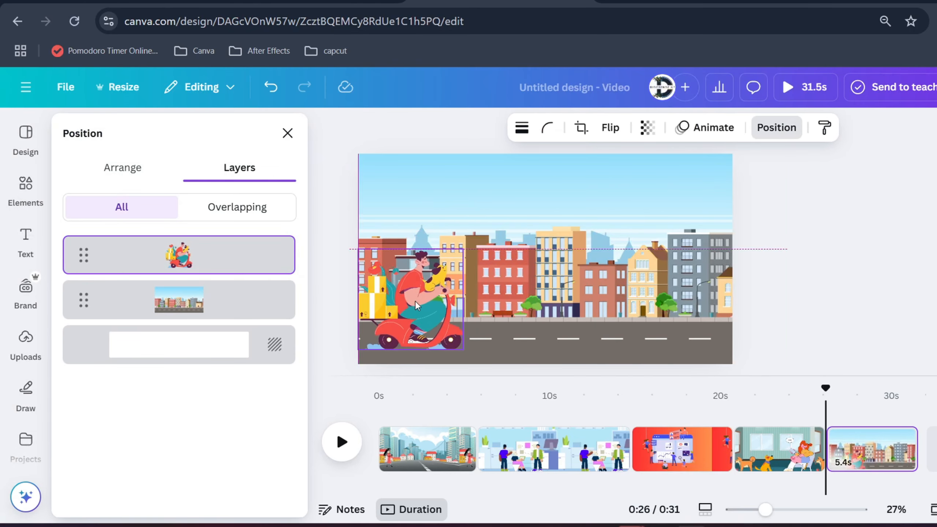
drag(417, 306, 417, 310)
drag(462, 254, 442, 273)
Enlarge the street background further and shift it right so the buildings and road fill the page behind the rider
click(436, 210)
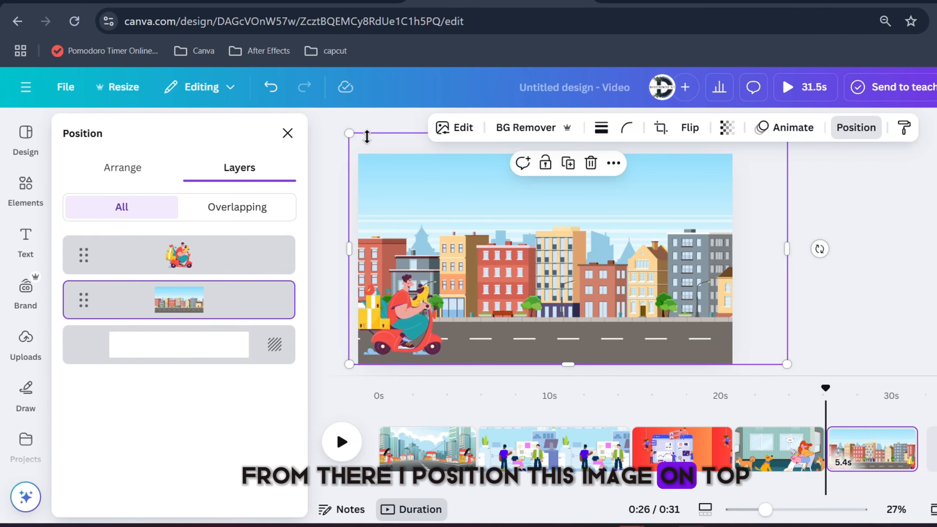
drag(350, 135, 64, 1)
drag(559, 286, 613, 287)
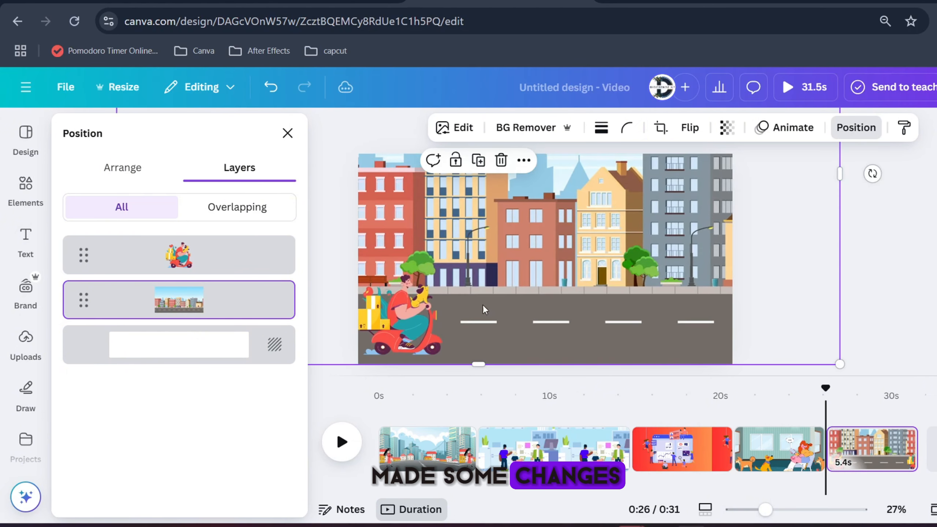
Place the rider partly off the page's left edge and create a custom animation moving it right along the road, with the Steady movement style
drag(423, 305, 402, 298)
click(724, 131)
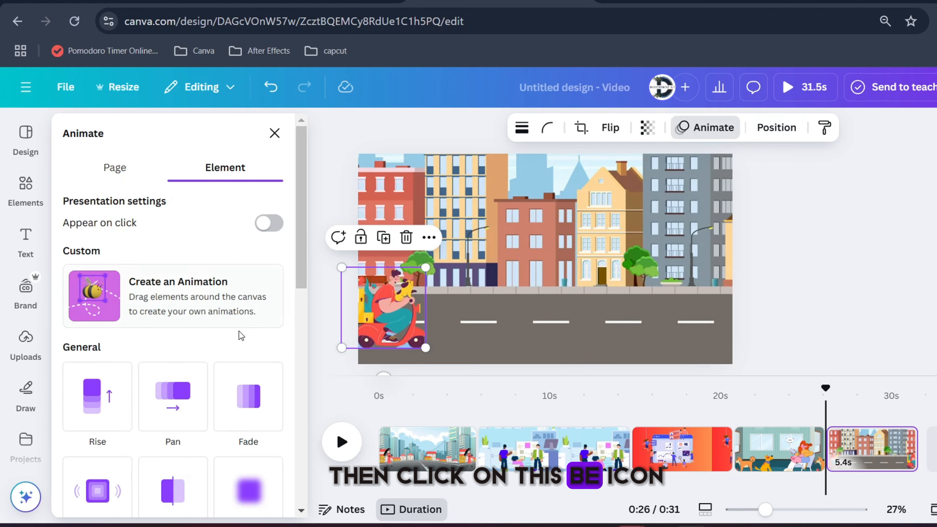
click(166, 287)
drag(386, 305, 735, 310)
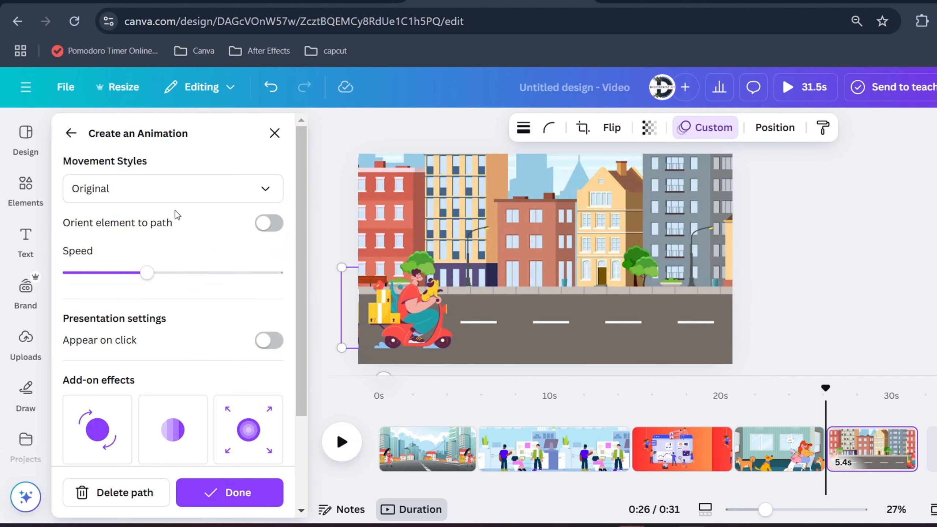
click(174, 192)
click(125, 254)
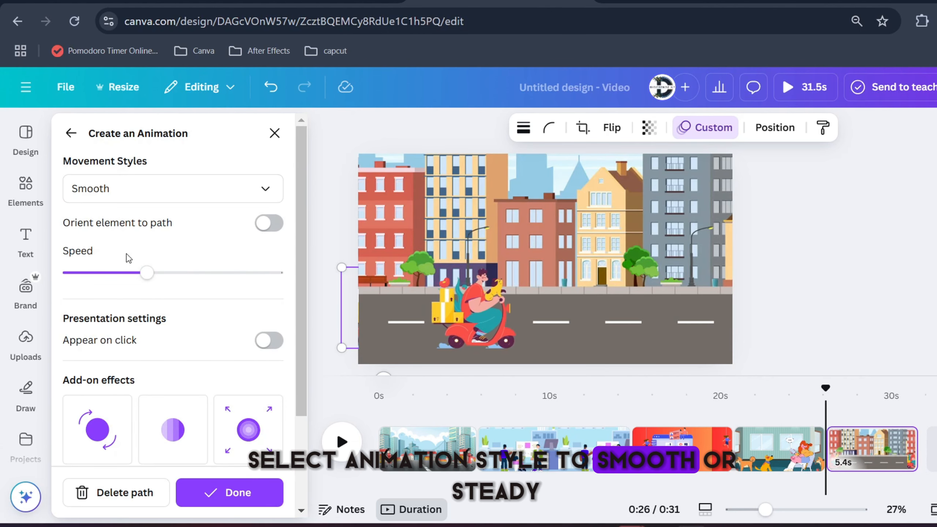
click(122, 287)
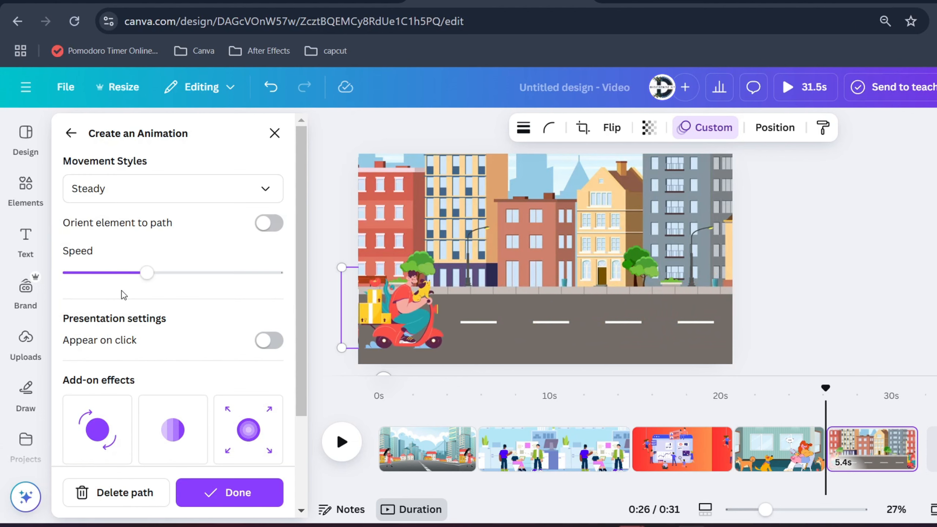